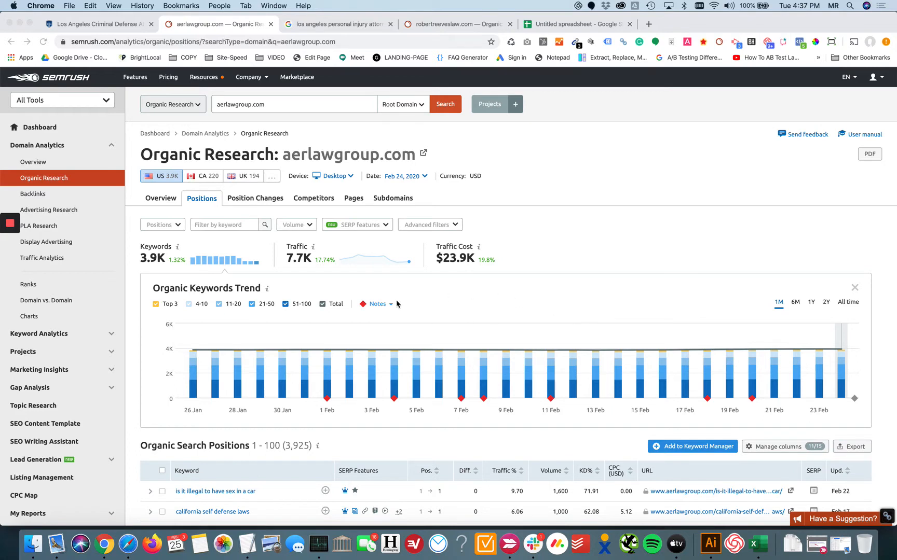
click(288, 108)
click(238, 104)
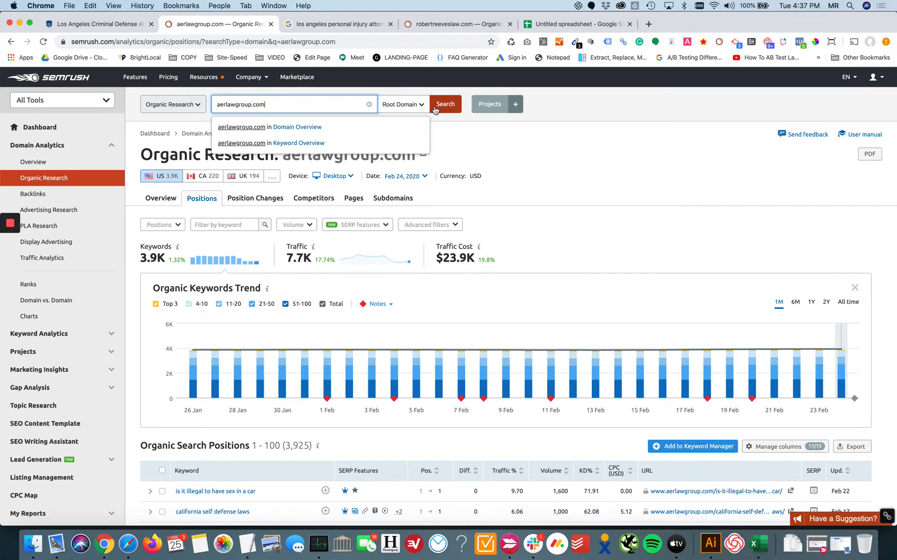
click(487, 154)
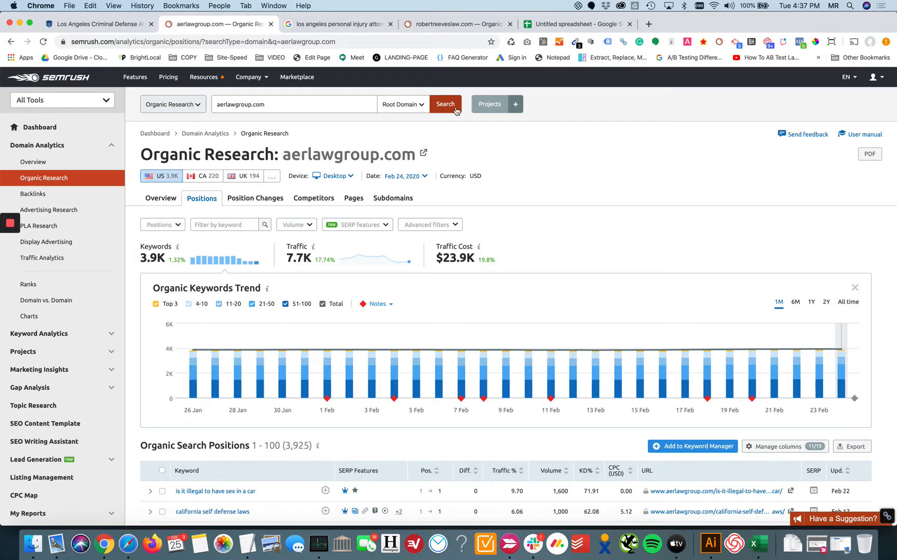
Export all organic search positions for aerlawgroup.com as a CSV file.
scroll(427, 155, down, 2)
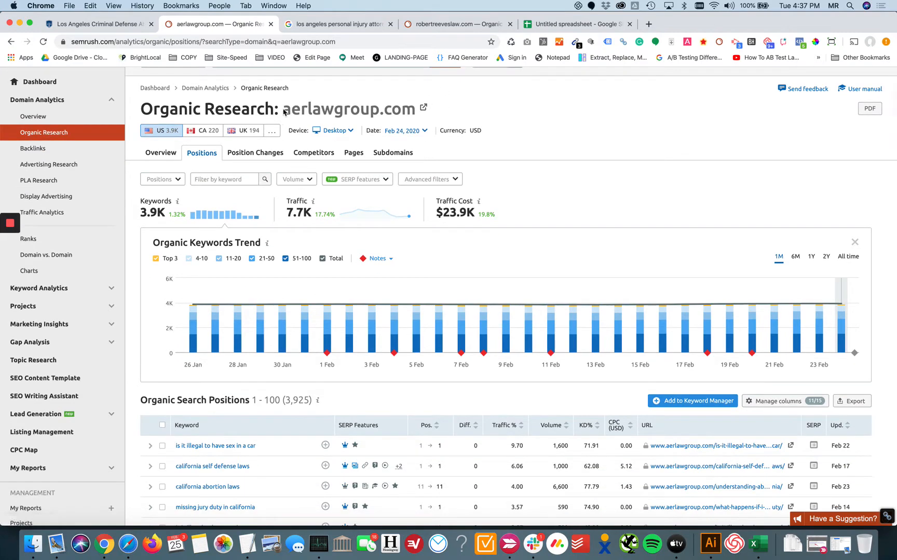
scroll(340, 111, down, 10)
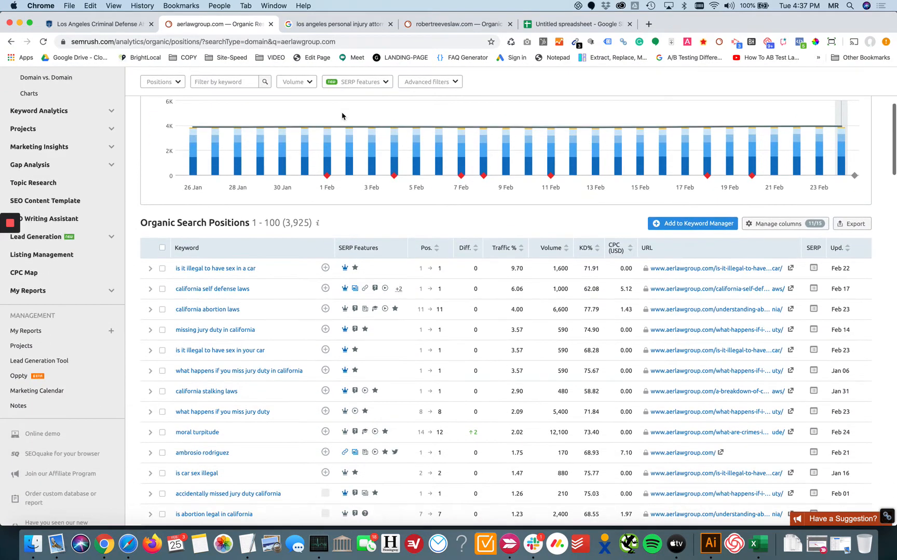
scroll(342, 119, up, 15)
scroll(341, 119, down, 6)
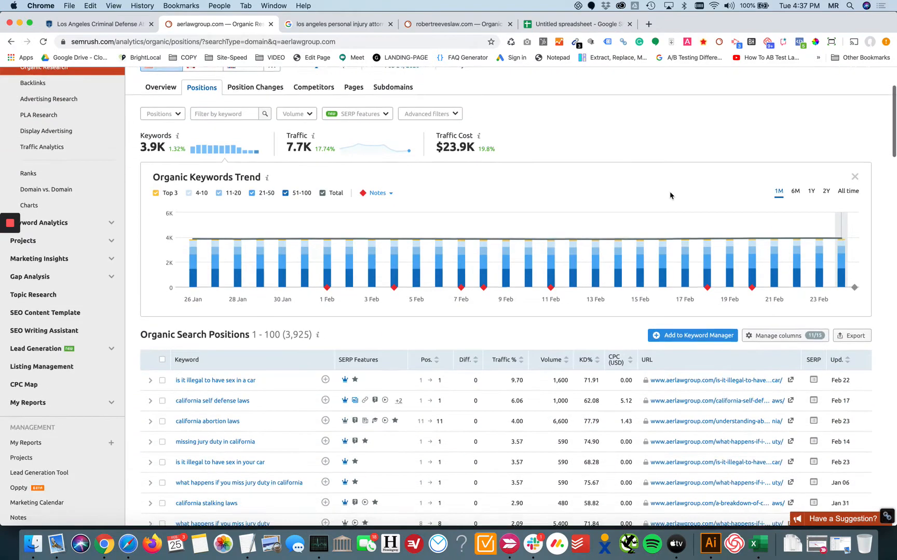
scroll(670, 196, down, 3)
click(845, 252)
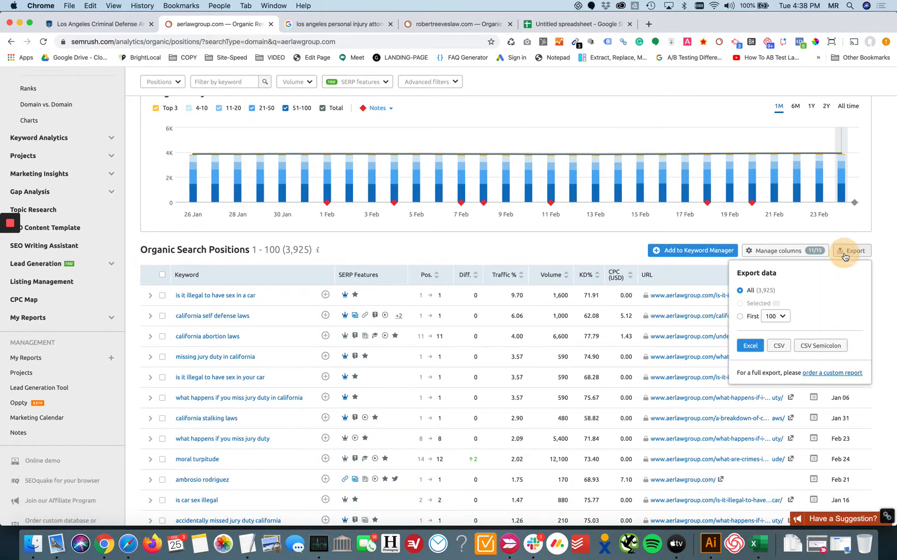
click(779, 346)
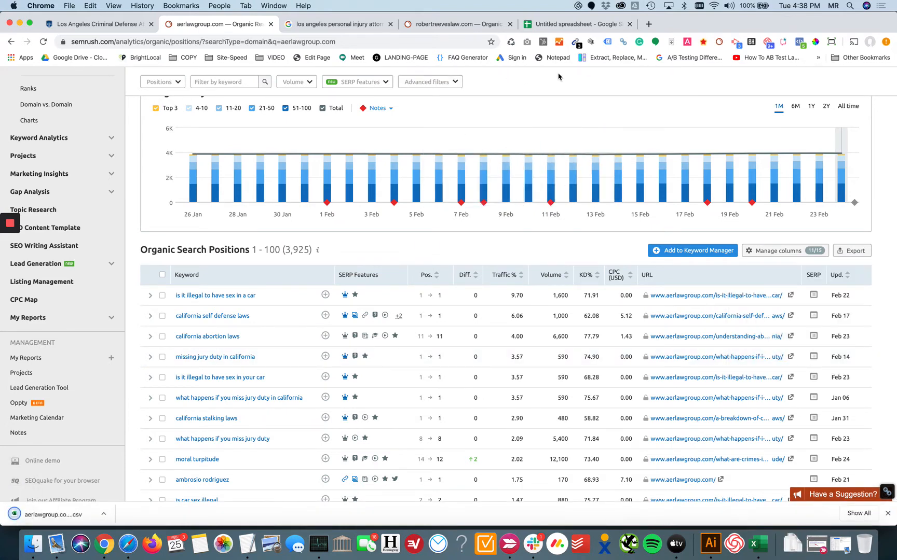
Switch to the untitled Google Sheets spreadsheet and import the newly downloaded aerlawgroup.com positions CSV as a new sheet.
click(578, 24)
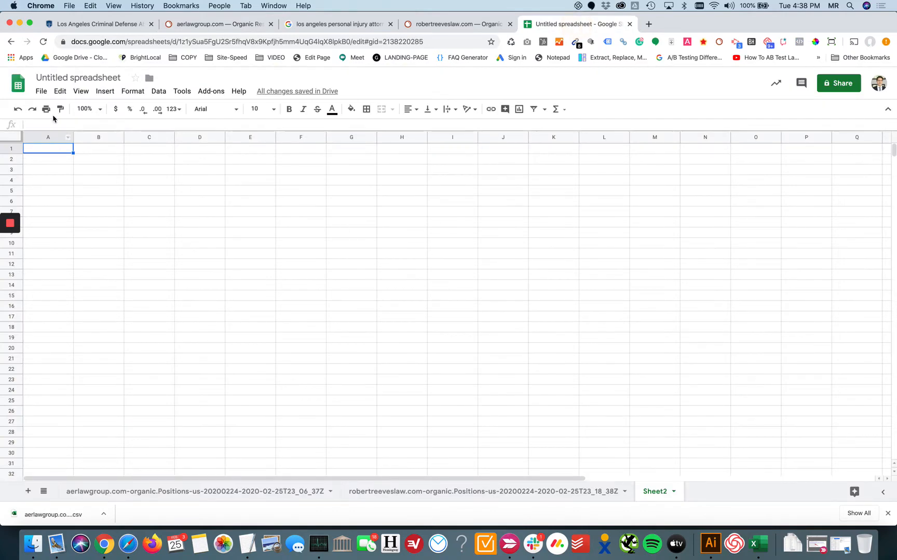
click(41, 92)
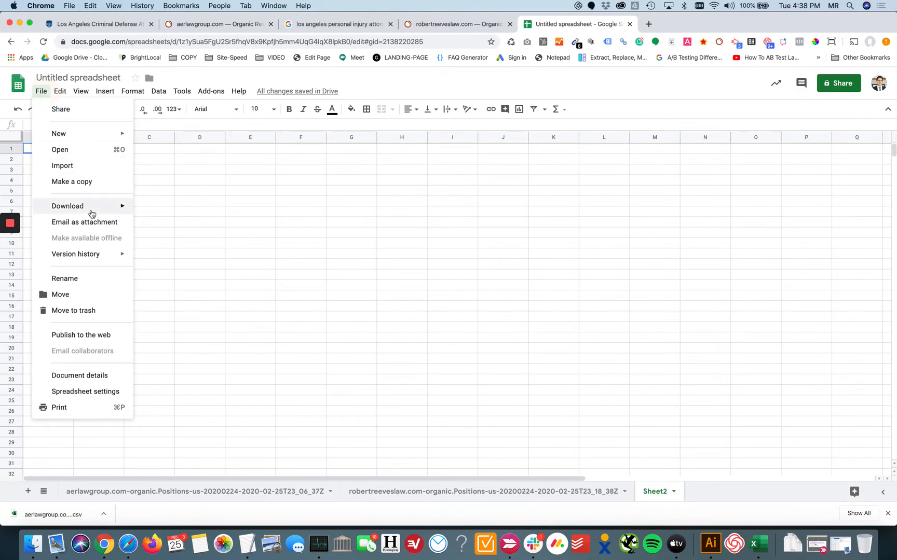
click(87, 167)
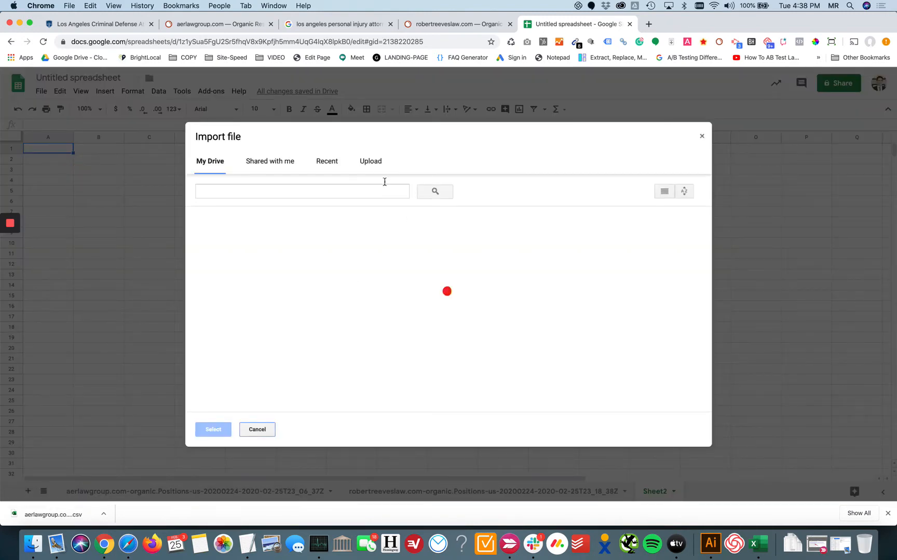
click(371, 161)
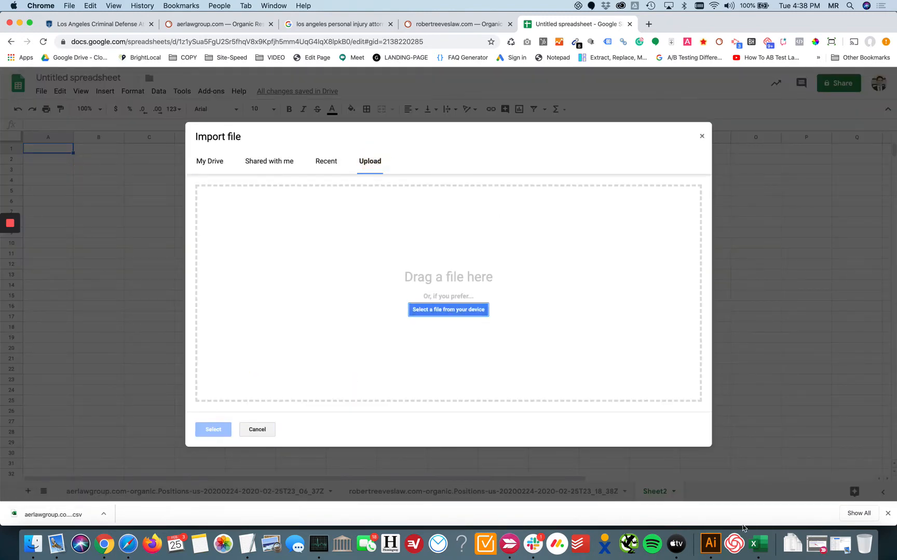
click(758, 541)
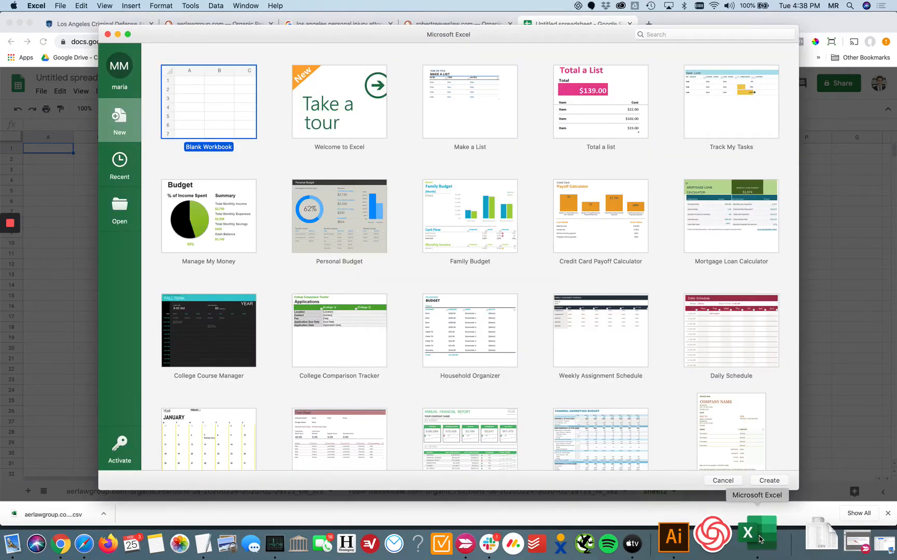
click(729, 481)
click(792, 542)
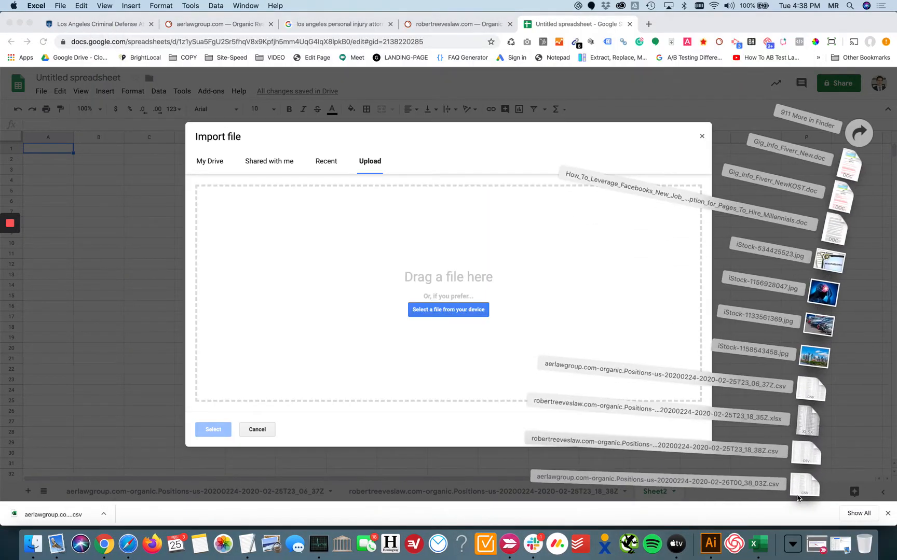
drag(802, 492, 395, 303)
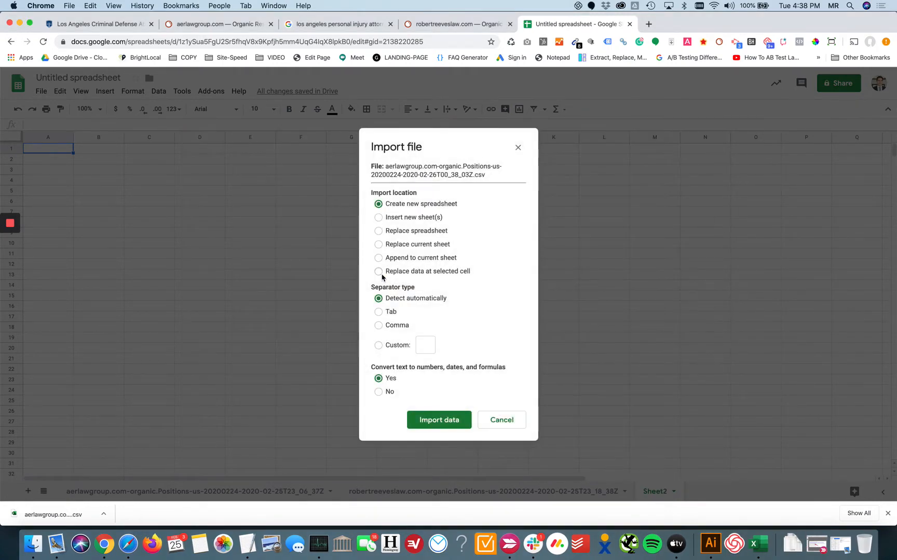
click(409, 219)
click(448, 420)
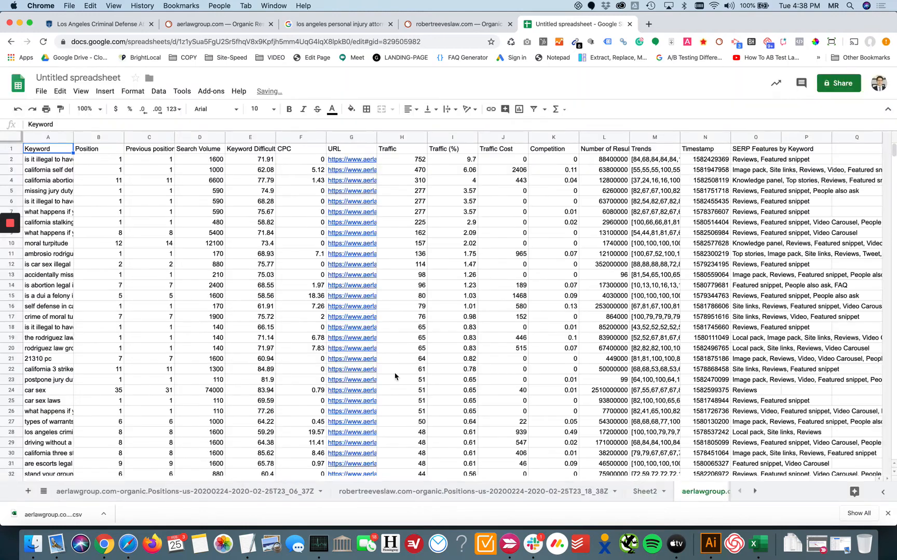
Delete columns H to O, from Traffic through SERP Features by Keyword, in the imported sheet.
click(169, 192)
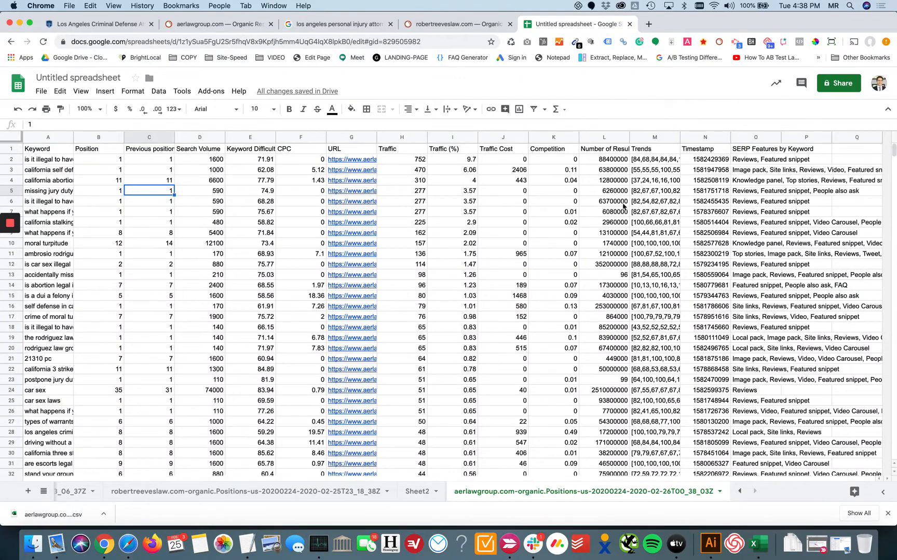
drag(751, 138, 410, 131)
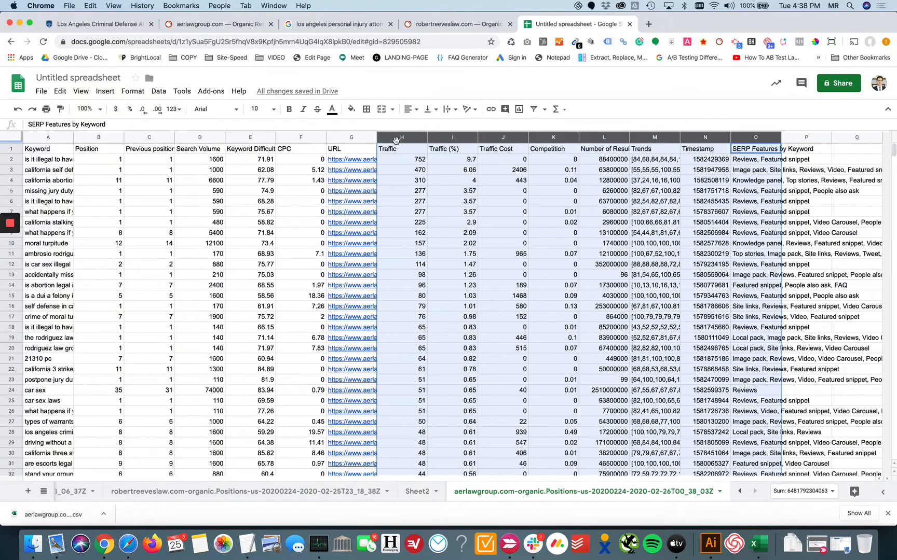
right_click(395, 140)
click(427, 199)
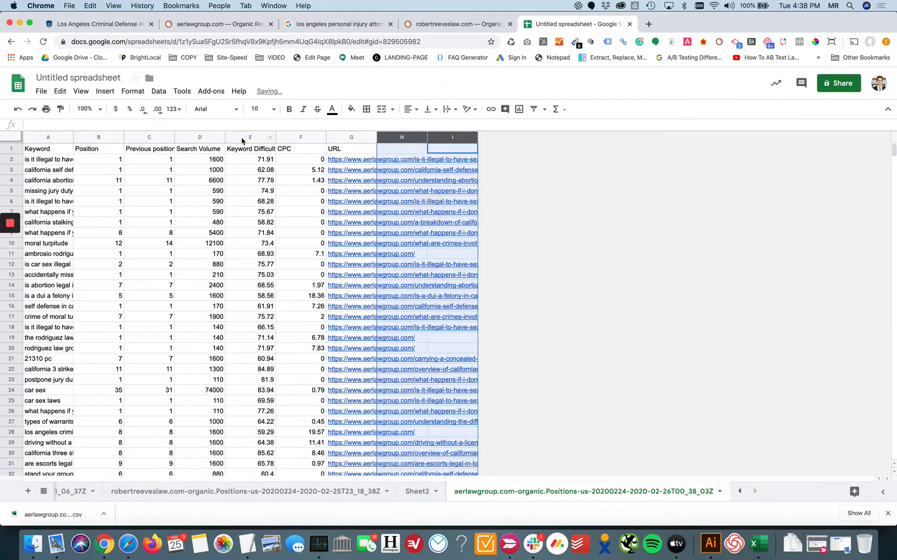
Delete the Keyword Difficulty, CPC and Previous position columns.
click(278, 158)
drag(301, 138, 273, 140)
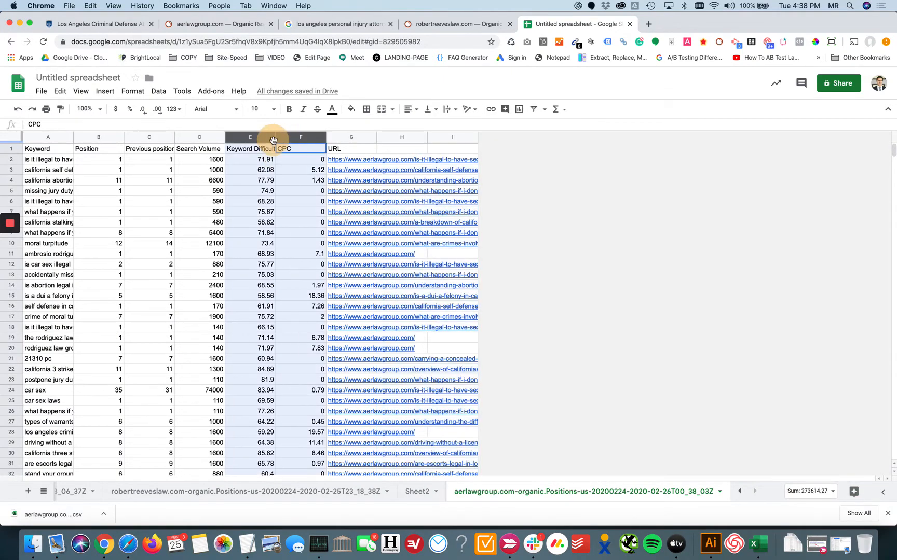
right_click(249, 138)
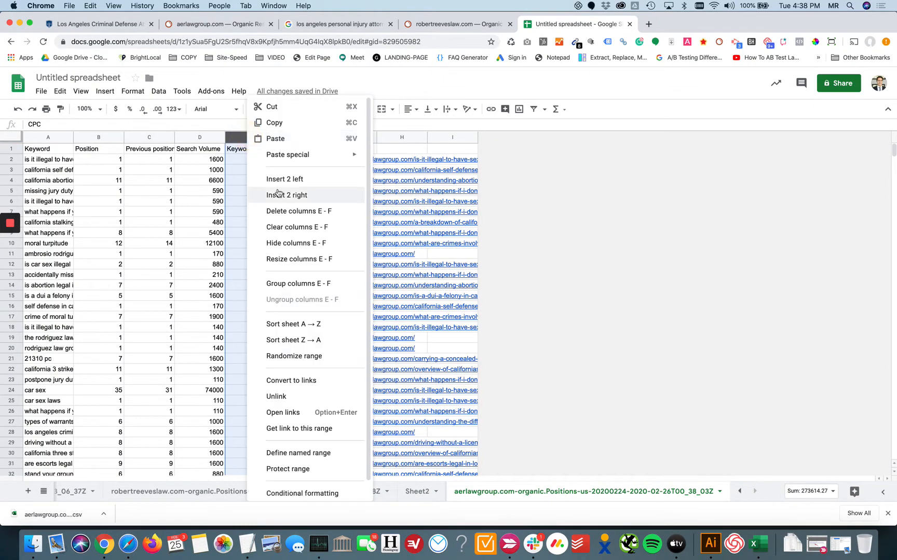
click(291, 212)
click(149, 136)
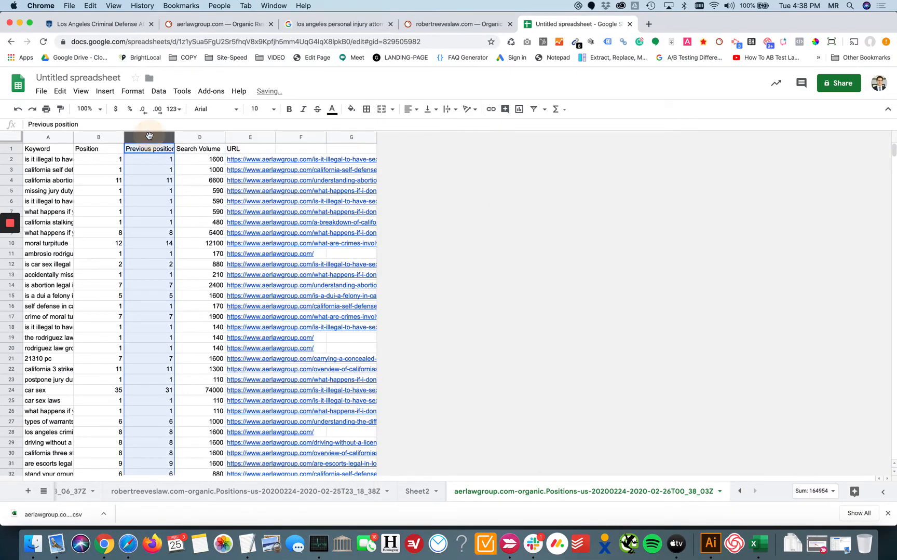
right_click(149, 136)
click(171, 209)
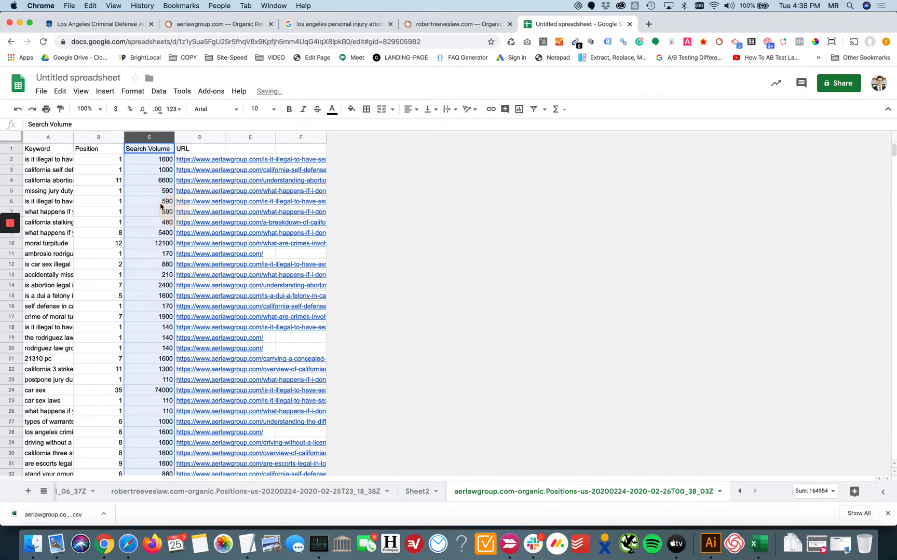
Add a filter to the Keyword to URL header row, and widen the URL and Keyword columns to show more of their text.
click(86, 149)
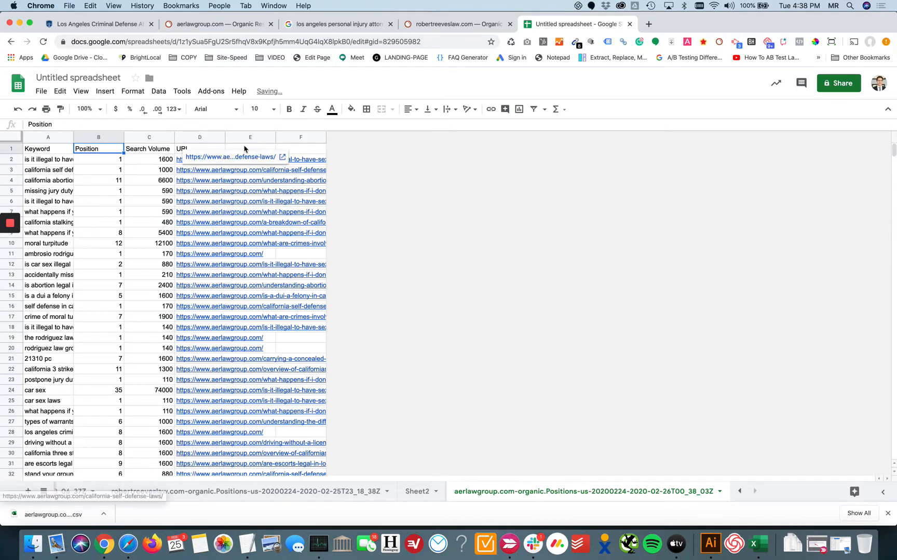
drag(224, 137, 433, 137)
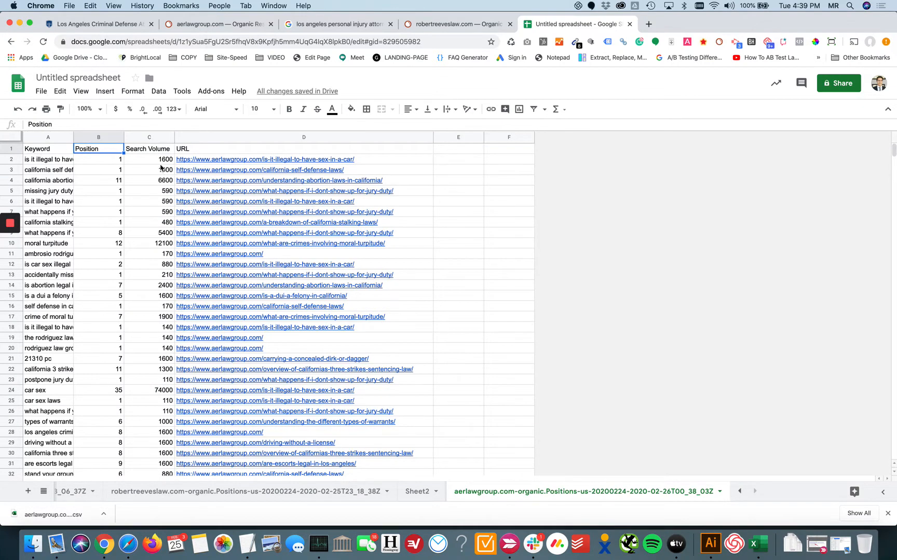
drag(197, 150, 39, 149)
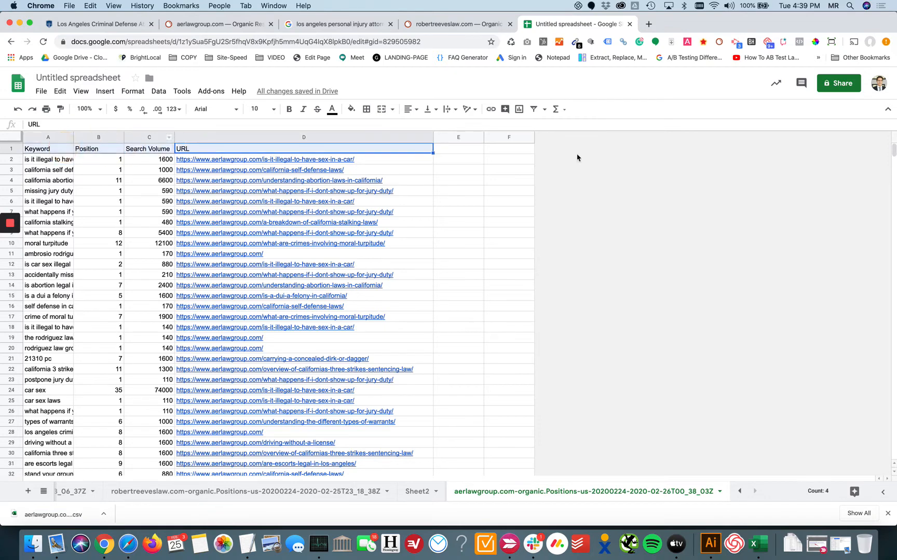
click(534, 109)
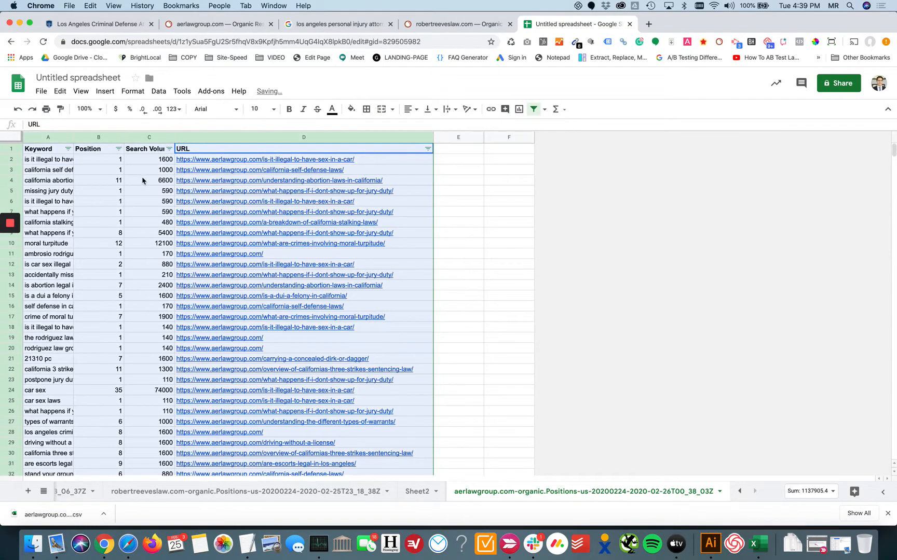
click(116, 180)
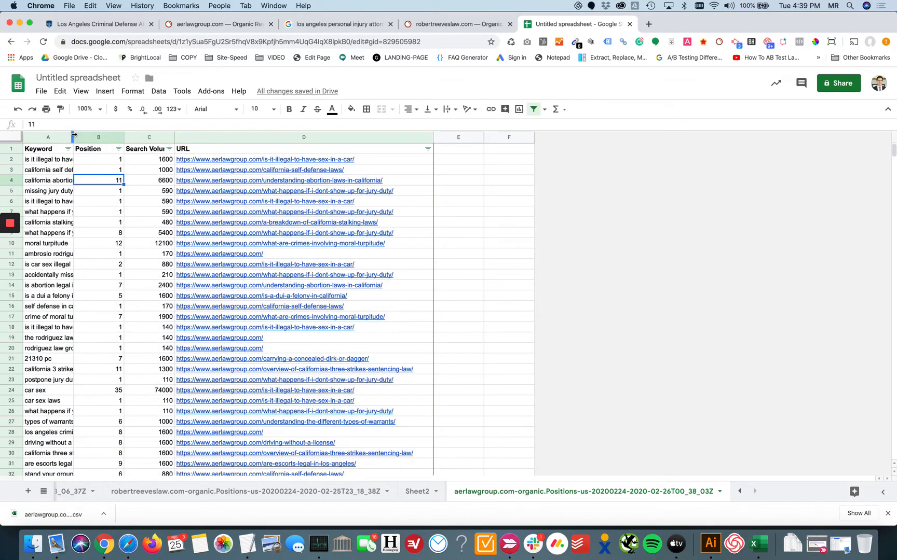
drag(74, 135, 133, 136)
Filter the Position column by condition to show only values less than 20.
click(178, 149)
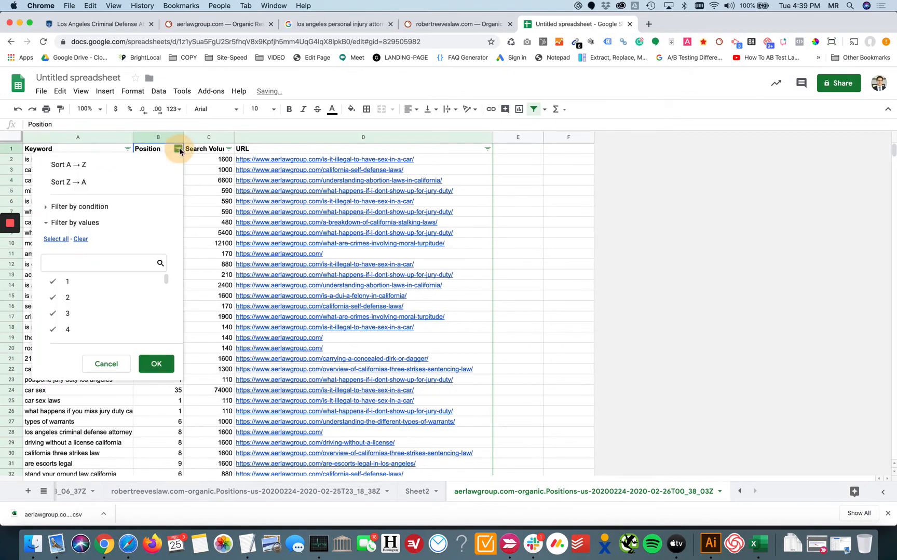
click(87, 207)
click(89, 228)
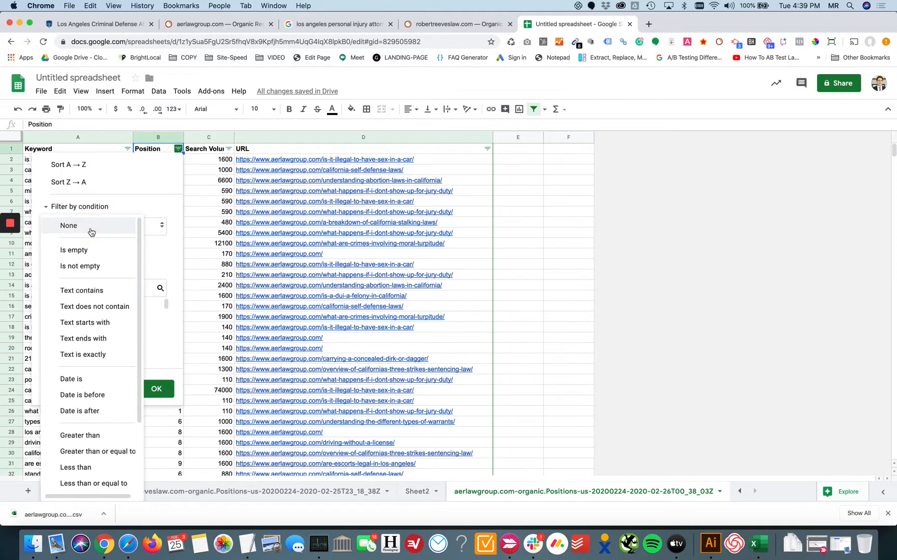
scroll(86, 446, down, 1)
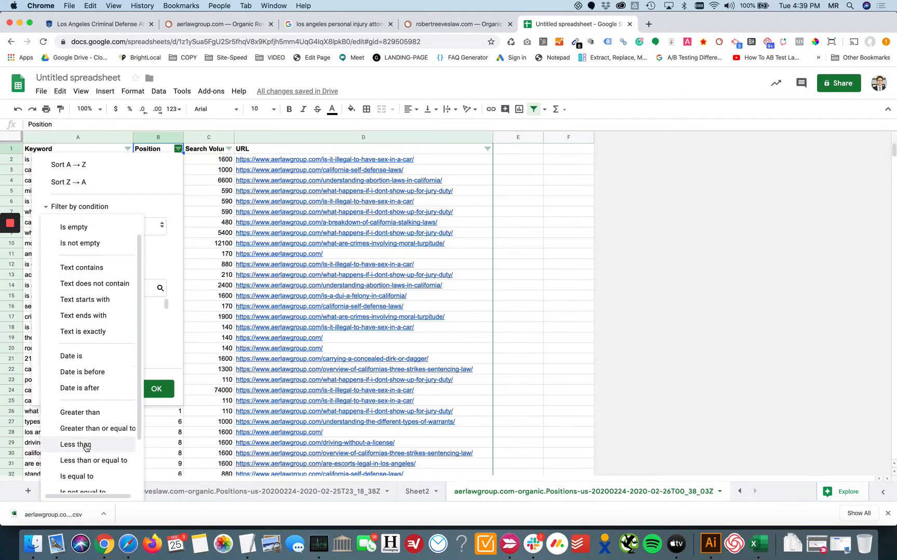
click(86, 445)
click(116, 252)
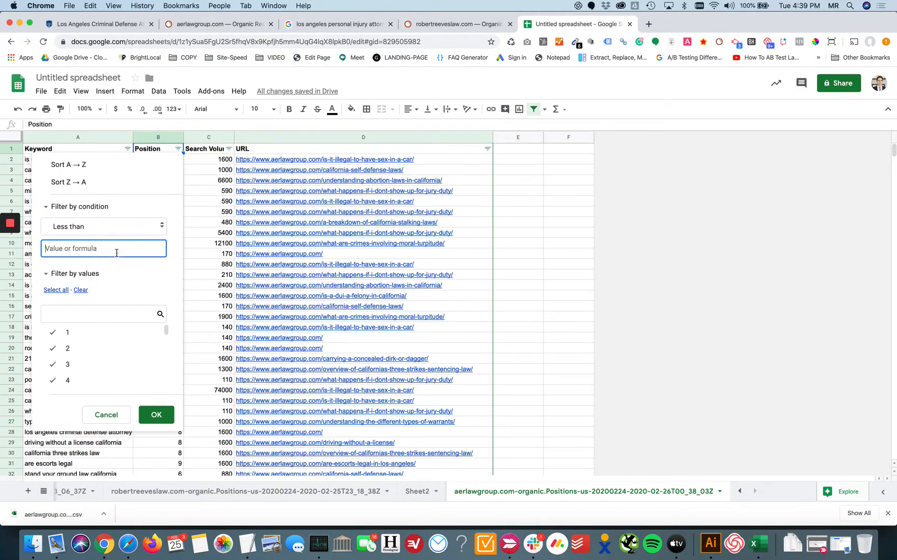
text(20)
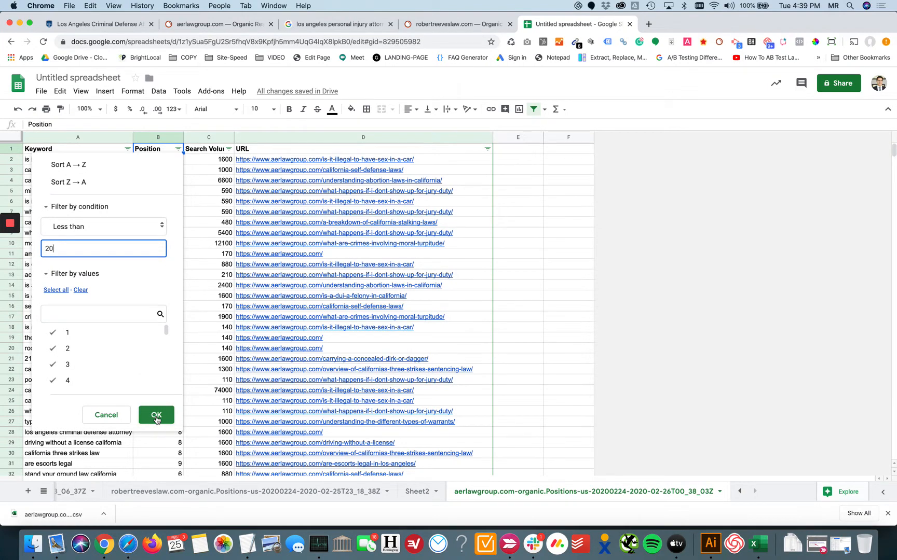
click(156, 416)
Widen the Search Volume column to show its full heading, and widen the URL column slightly.
click(210, 191)
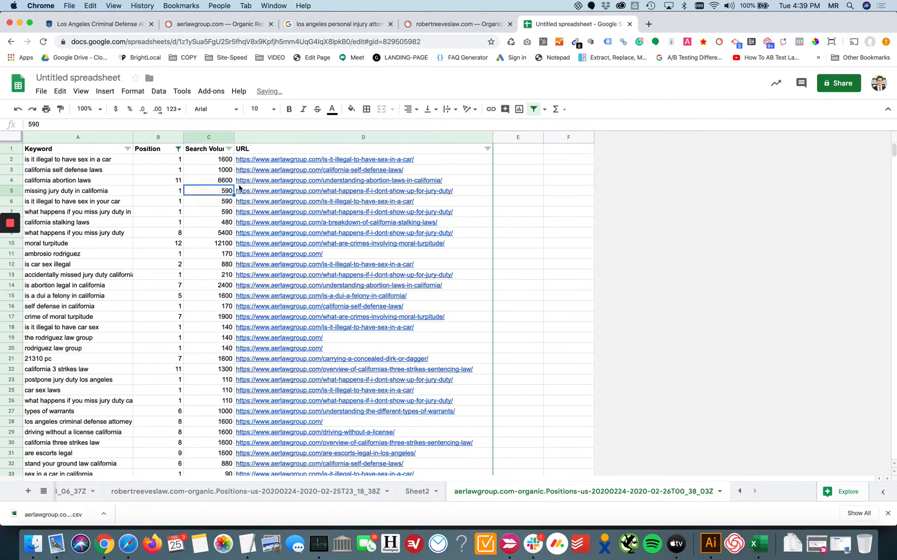
drag(234, 136, 254, 137)
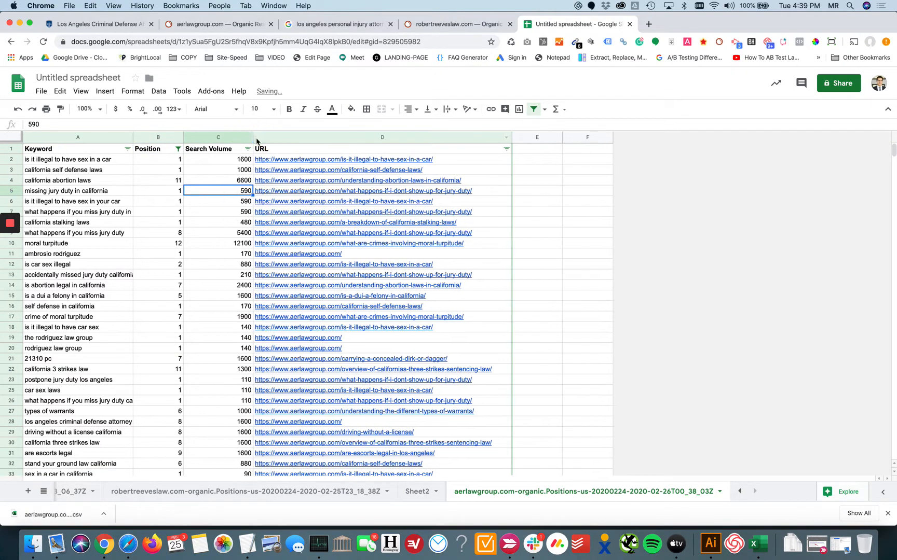
drag(511, 137, 536, 137)
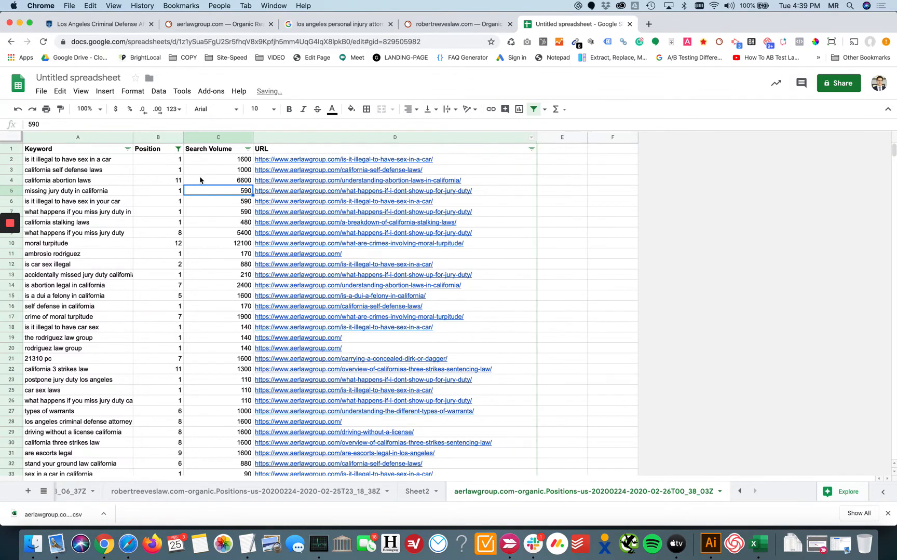
Freeze the header row of the aerlawgroup.com positions sheet.
click(16, 163)
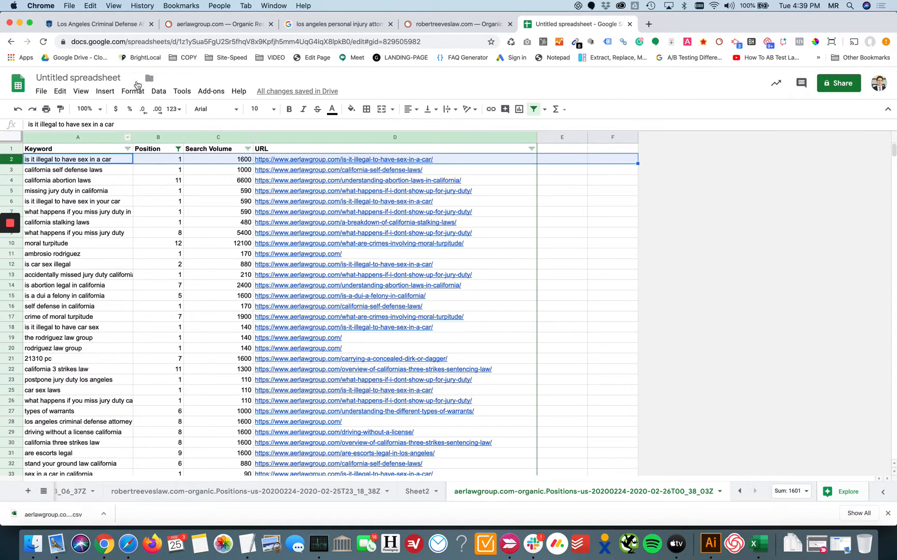
click(81, 92)
mouse_move(107, 117)
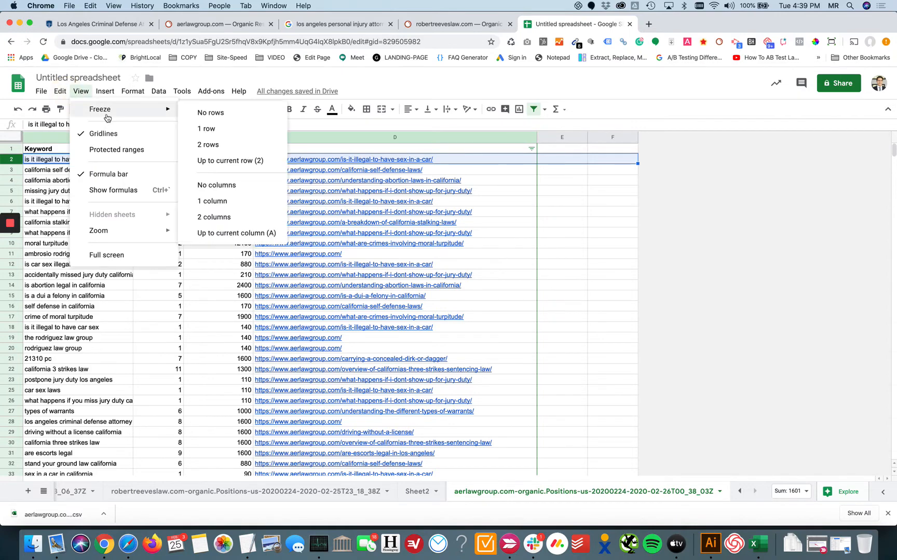
click(206, 128)
click(211, 193)
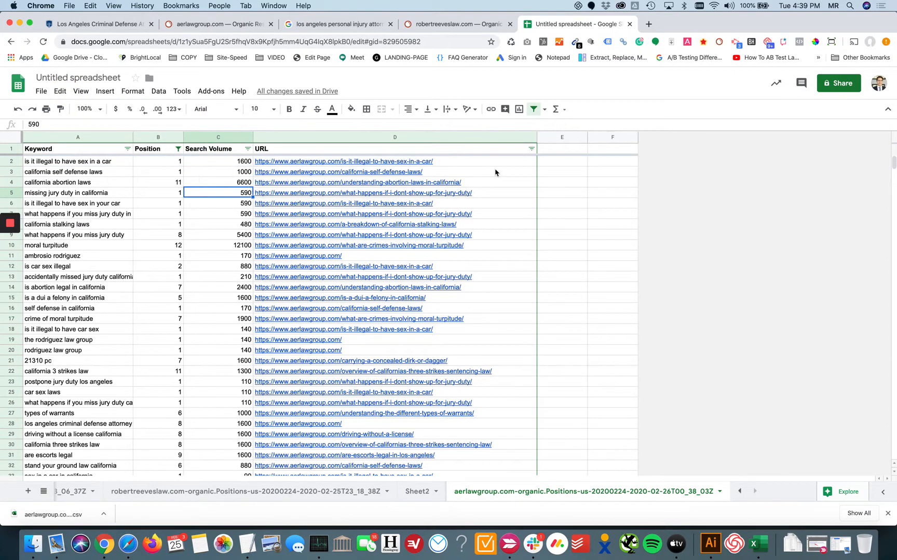
Sort the sheet by the URL column from A to Z, and narrow the Search Volume column slightly.
click(531, 148)
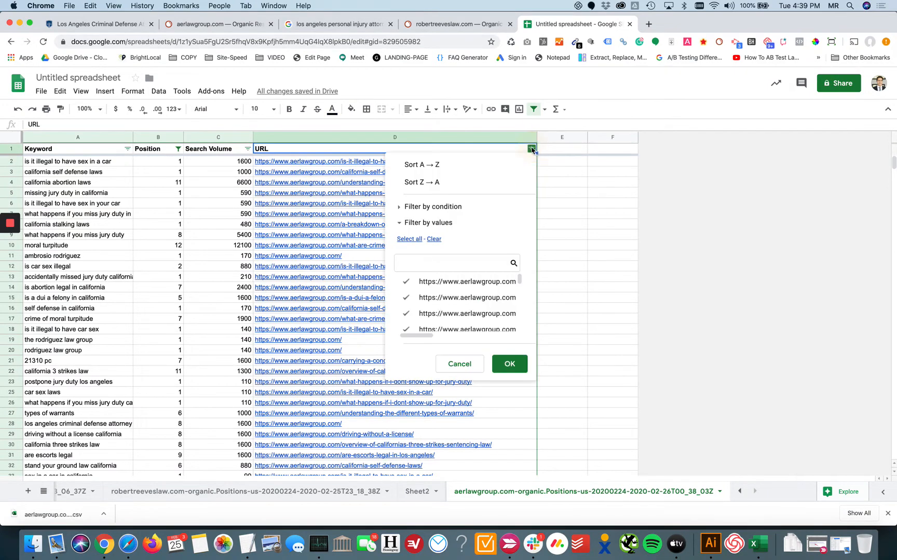
click(467, 164)
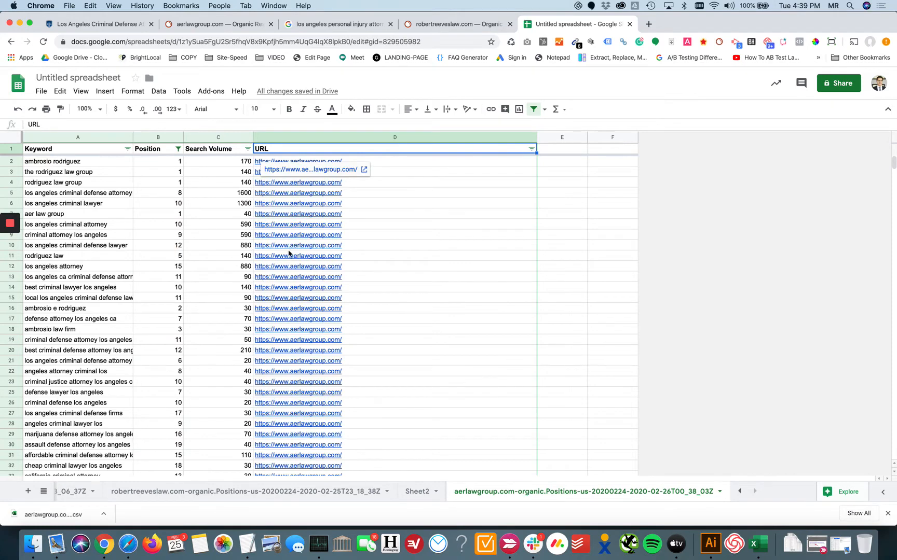
scroll(289, 253, down, 12)
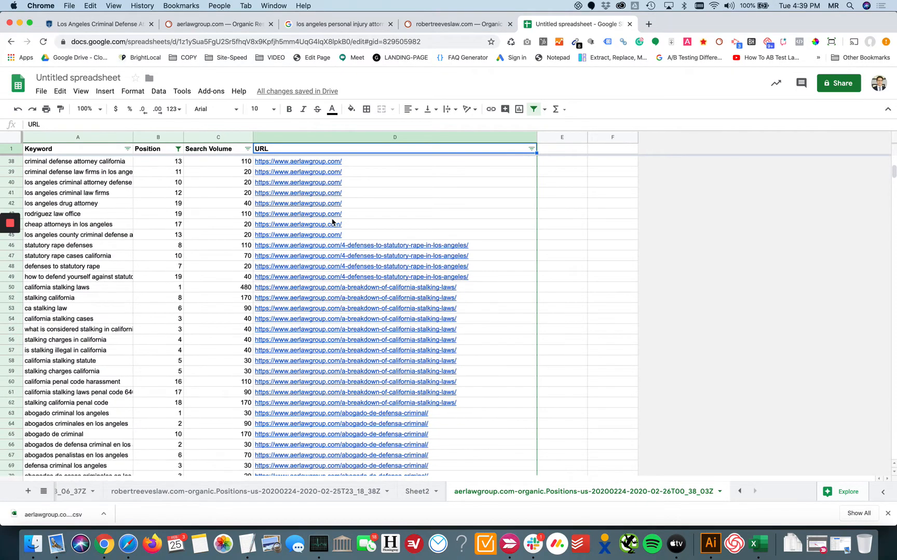
scroll(333, 222, down, 4)
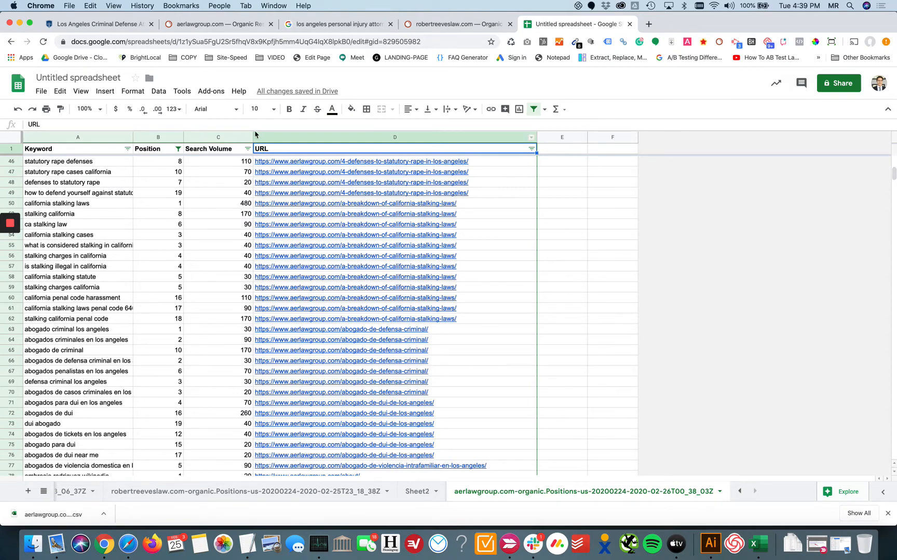
drag(252, 136, 245, 136)
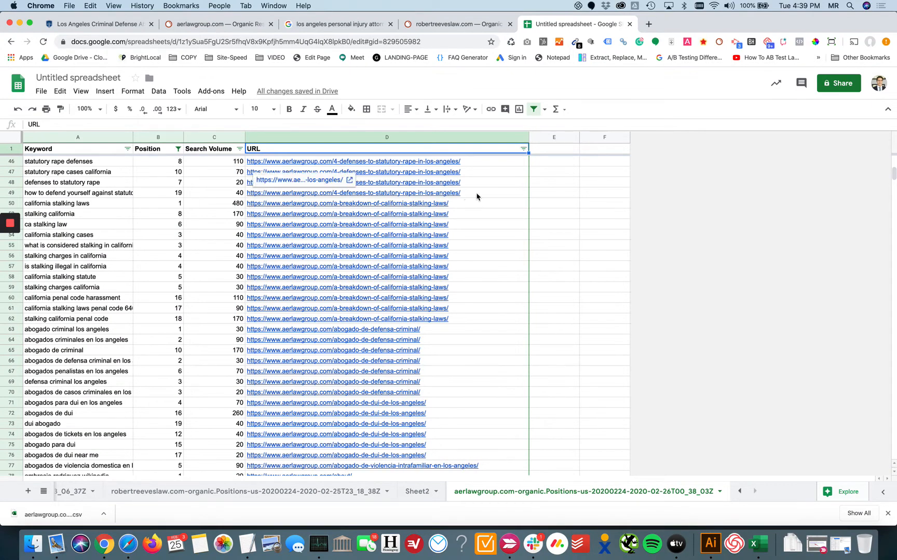
Fill the Keyword to URL cells of the 4-defenses-to-statutory-rape-in-los-angeles rows with yellow.
click(507, 194)
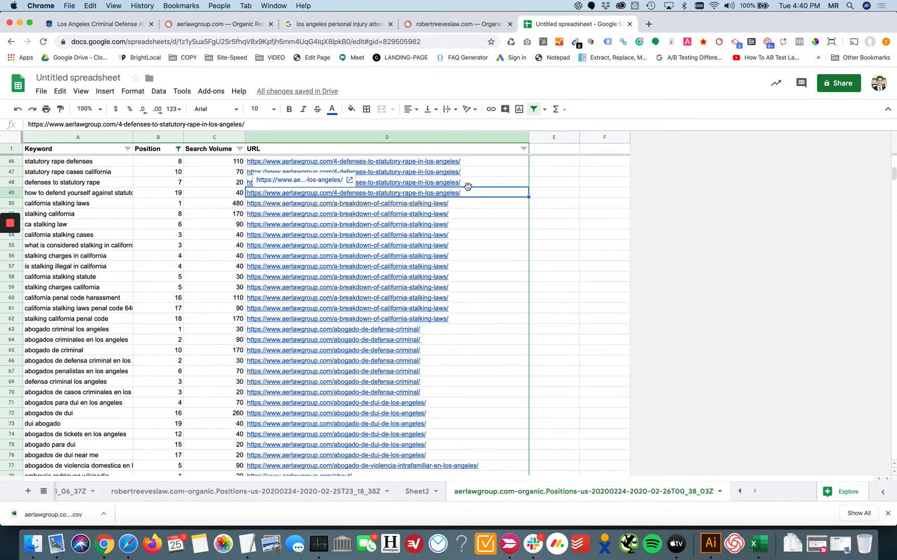
drag(480, 192, 119, 163)
click(351, 108)
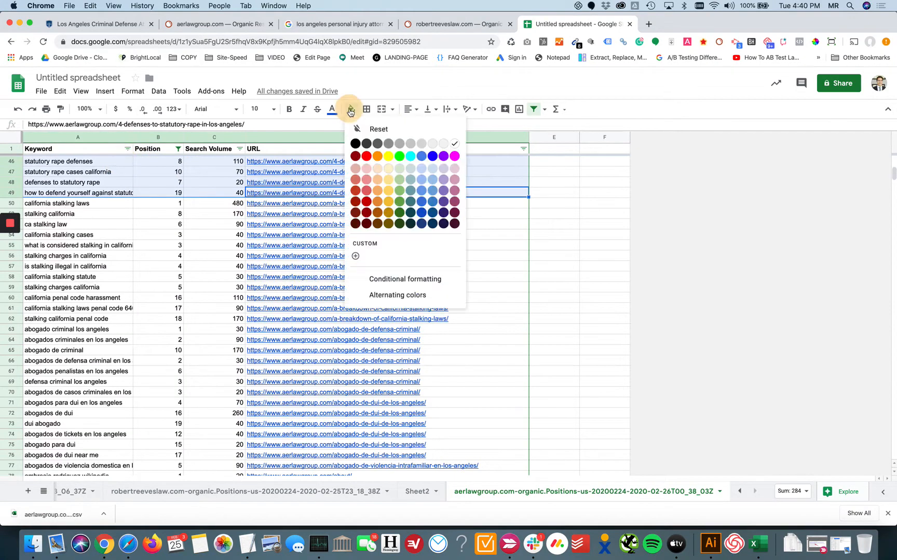
click(391, 161)
click(205, 183)
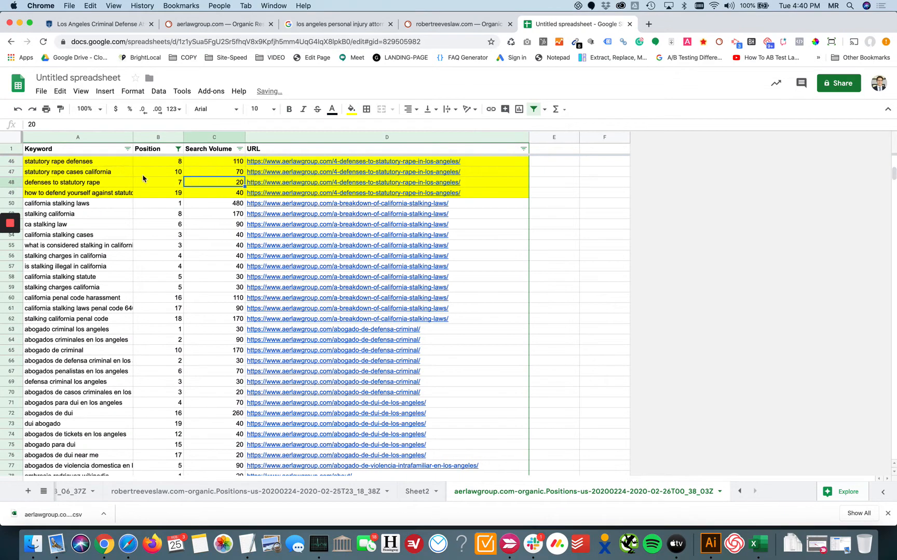
Widen the Keyword column to show the full keywords, and review the yellow group's keywords and search volumes.
drag(133, 137, 158, 137)
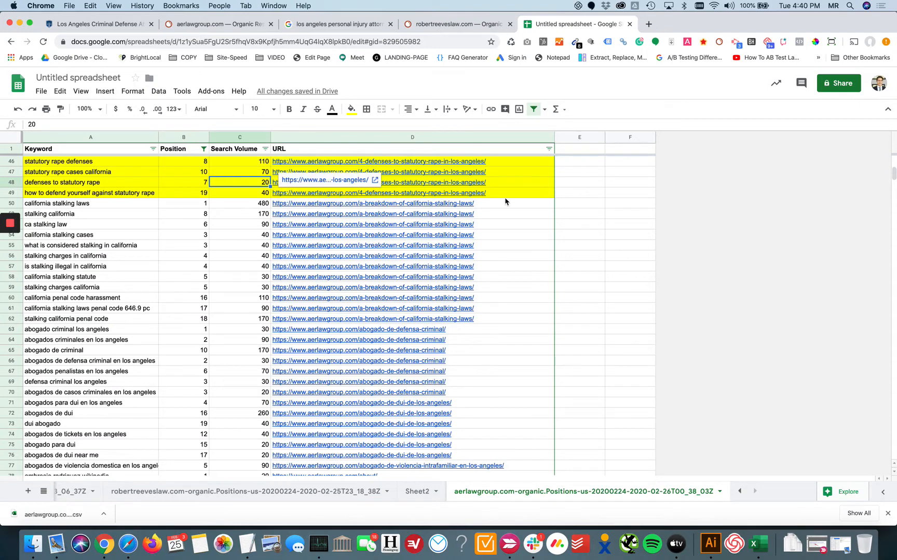
drag(134, 193, 134, 163)
click(224, 163)
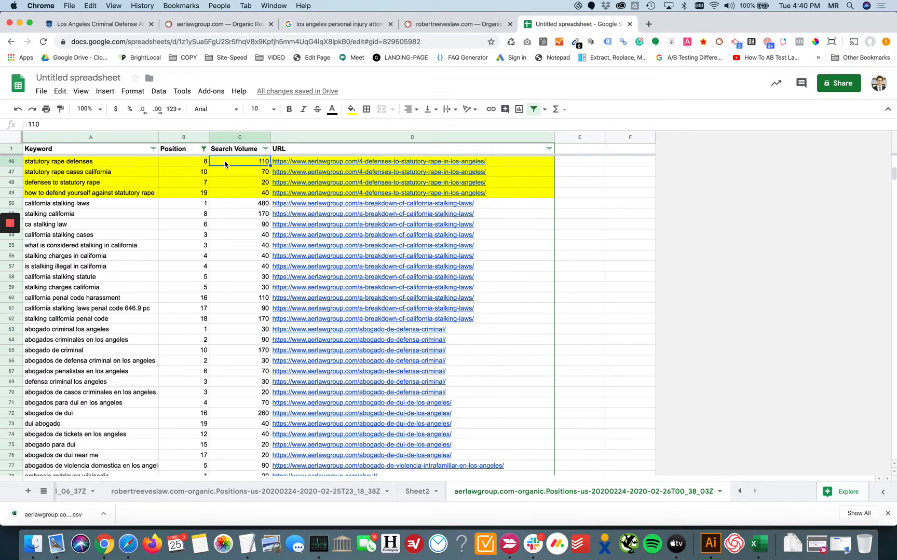
click(239, 192)
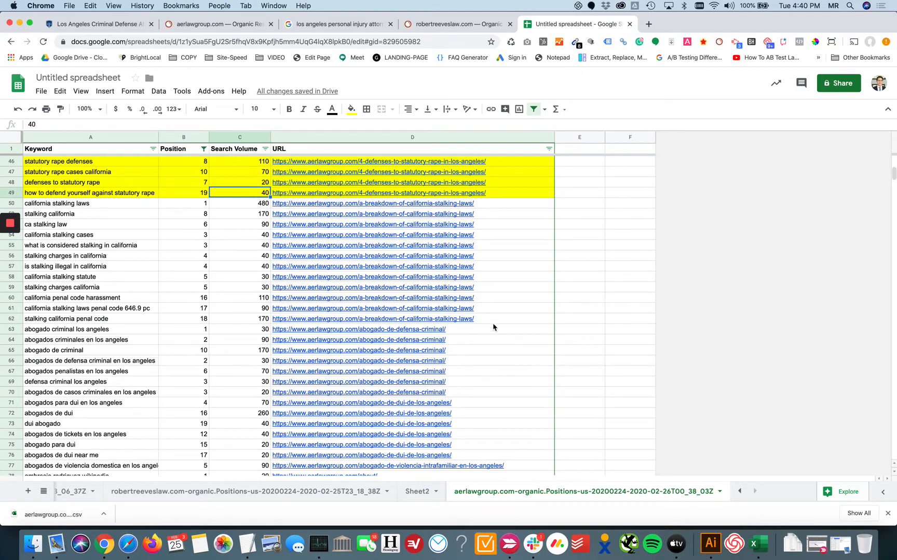
Fill the Keyword to URL cells of the a-breakdown-of-california-stalking-laws rows with bright green.
drag(493, 319, 112, 210)
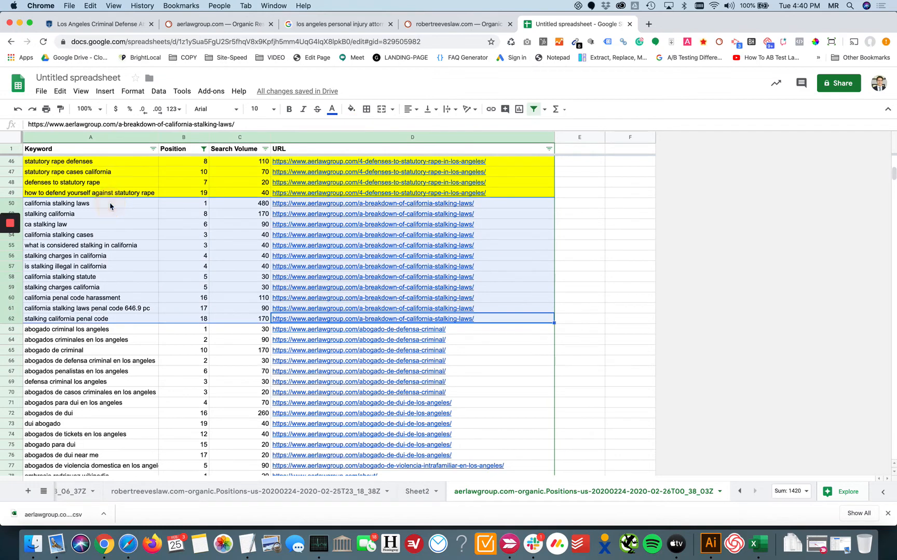
click(349, 110)
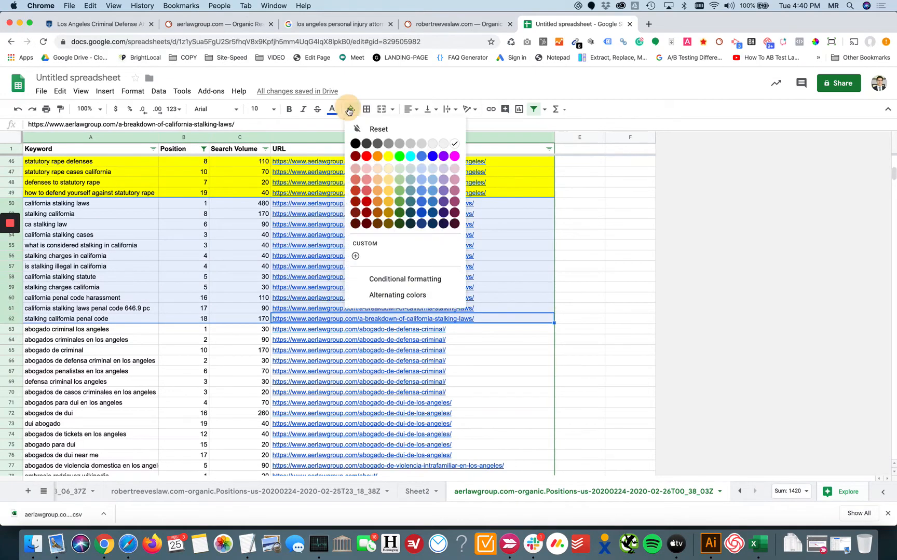
click(399, 156)
click(536, 267)
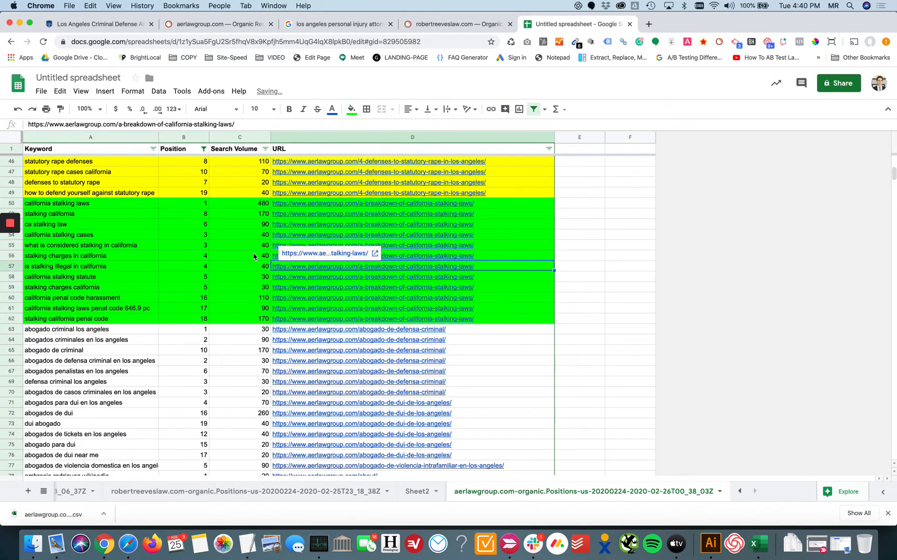
Examine the green group's keywords and the landing page URL they share, comparing it with the yellow group's URL.
click(127, 214)
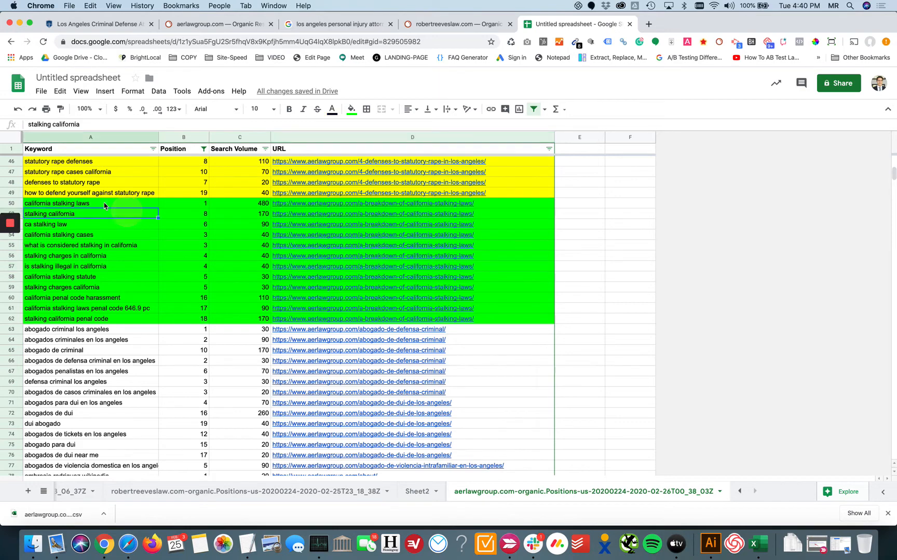
drag(124, 203, 123, 322)
click(215, 288)
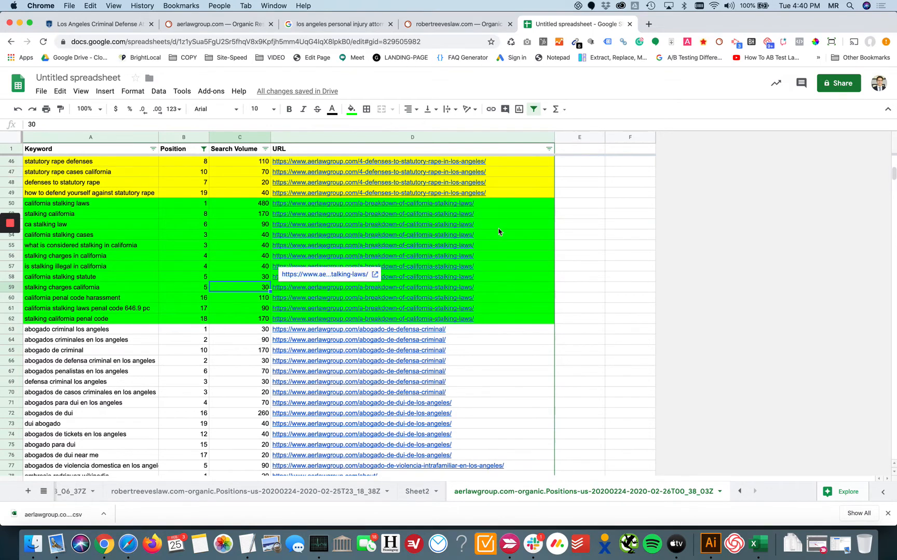
click(493, 207)
click(495, 193)
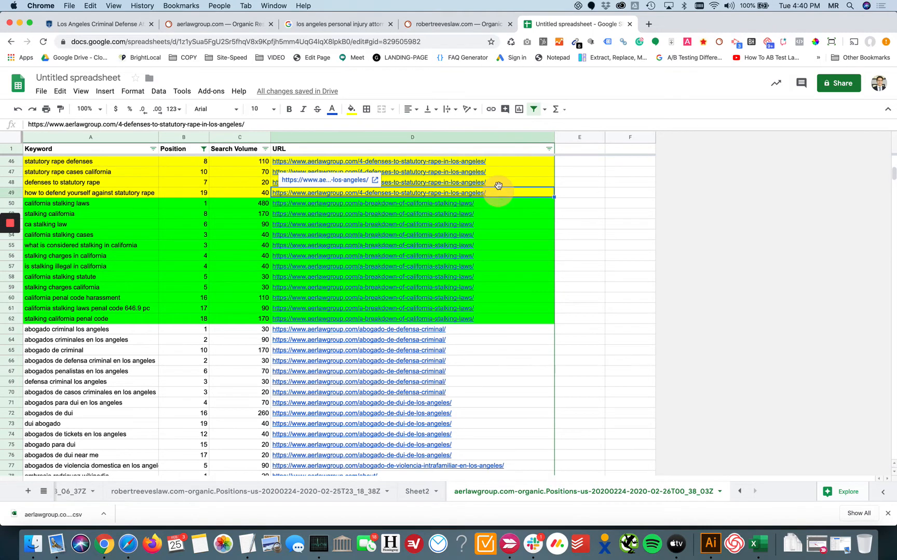
drag(494, 205, 490, 323)
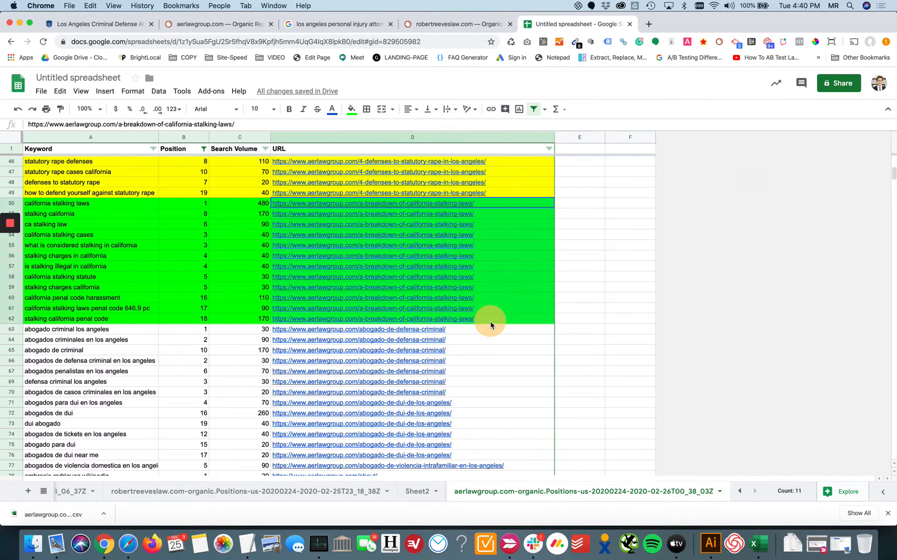
Check the total search volume of all keywords in the green stalking-laws group.
click(227, 266)
drag(256, 321, 244, 206)
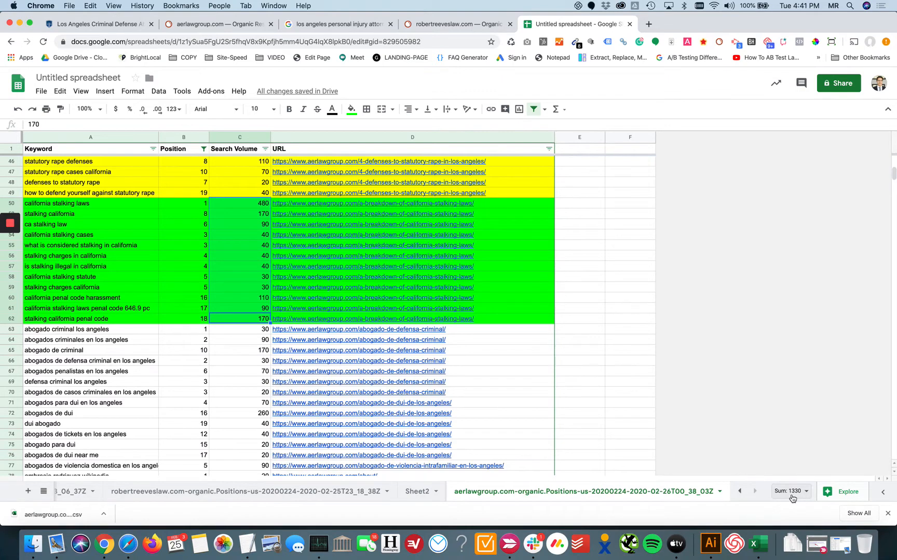
click(216, 256)
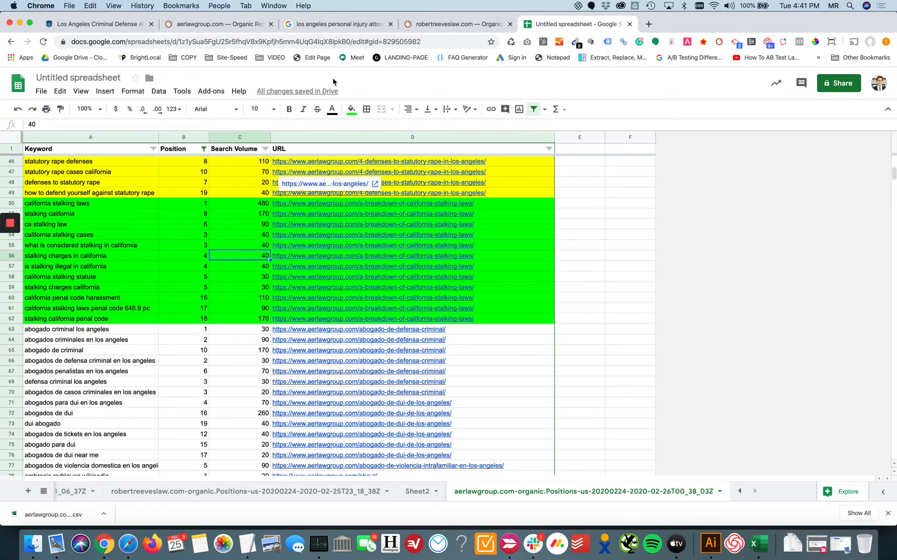
In the Google results for "los angeles personal injury attorney", dismiss the downloads bar and open the robertreeveslaw.com page for viewing.
click(335, 25)
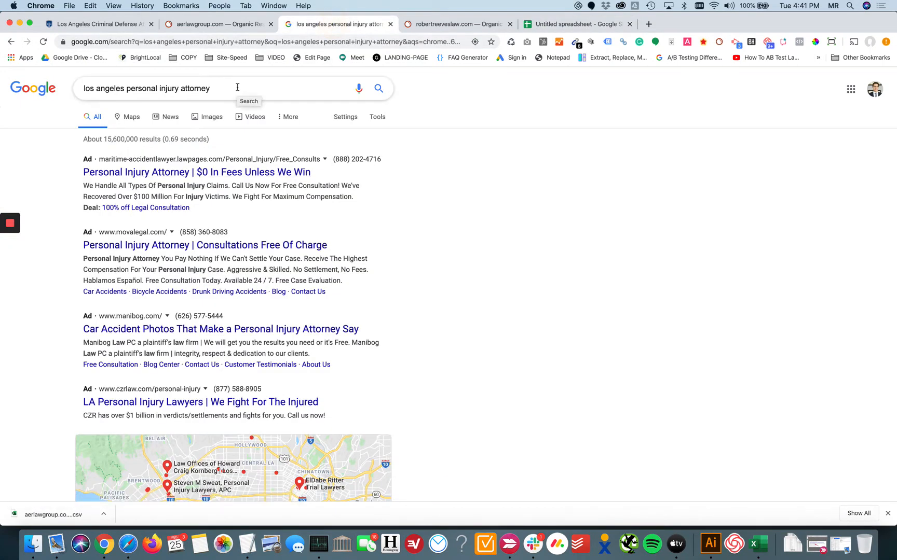
scroll(257, 233, down, 10)
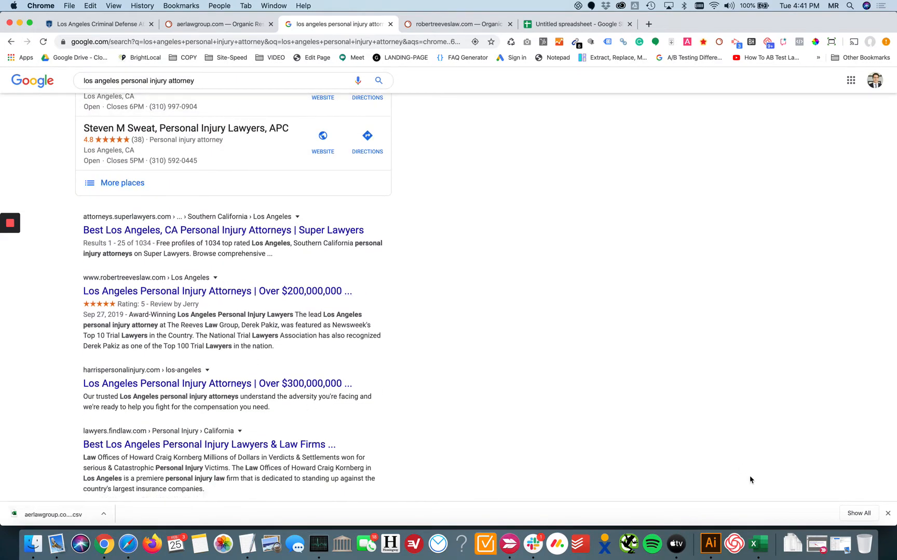
click(887, 514)
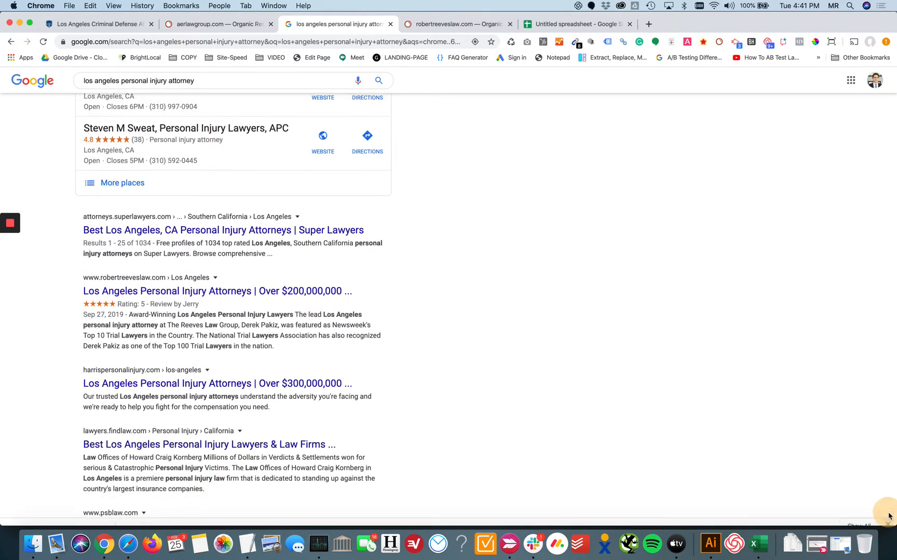
click(248, 291)
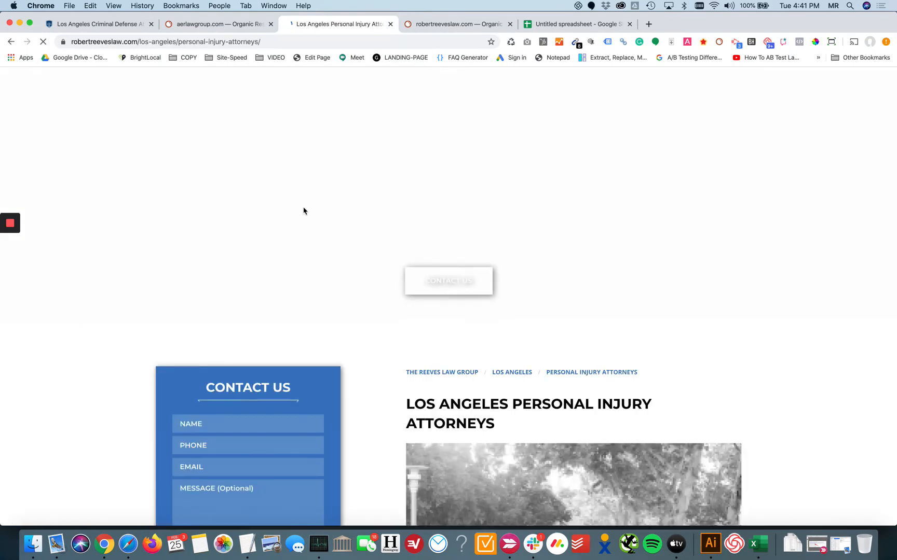
scroll(392, 203, down, 6)
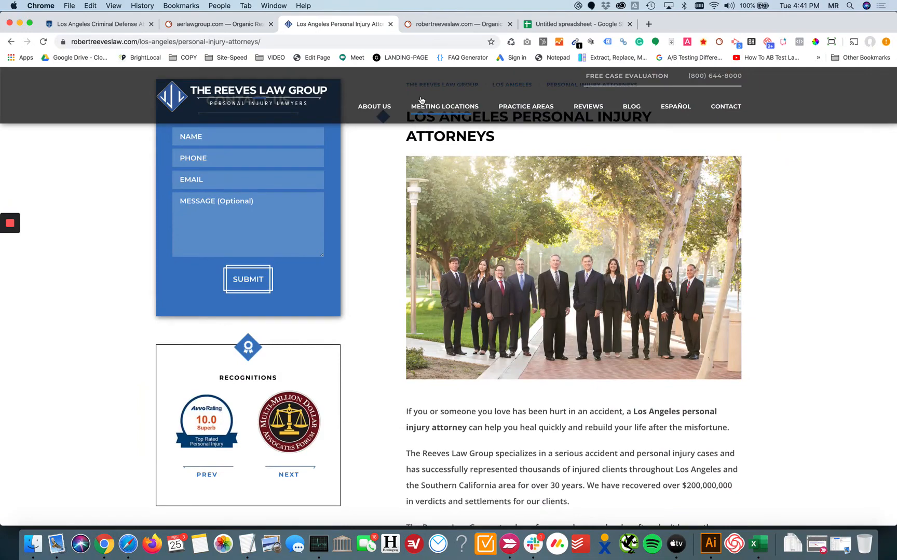
Switch to SEMrush and review the organic search positions report for robertreeveslaw.com.
click(448, 27)
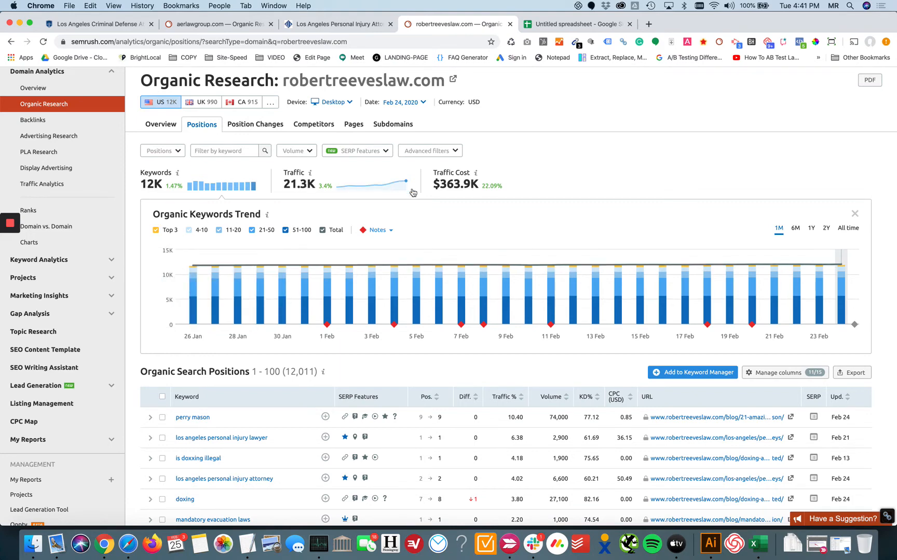
scroll(552, 157, down, 2)
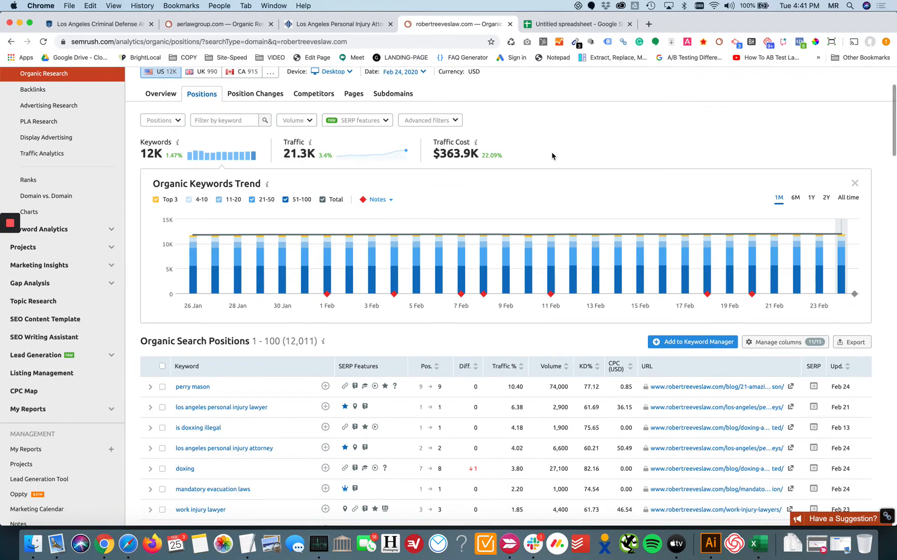
scroll(672, 256, up, 3)
scroll(674, 257, down, 2)
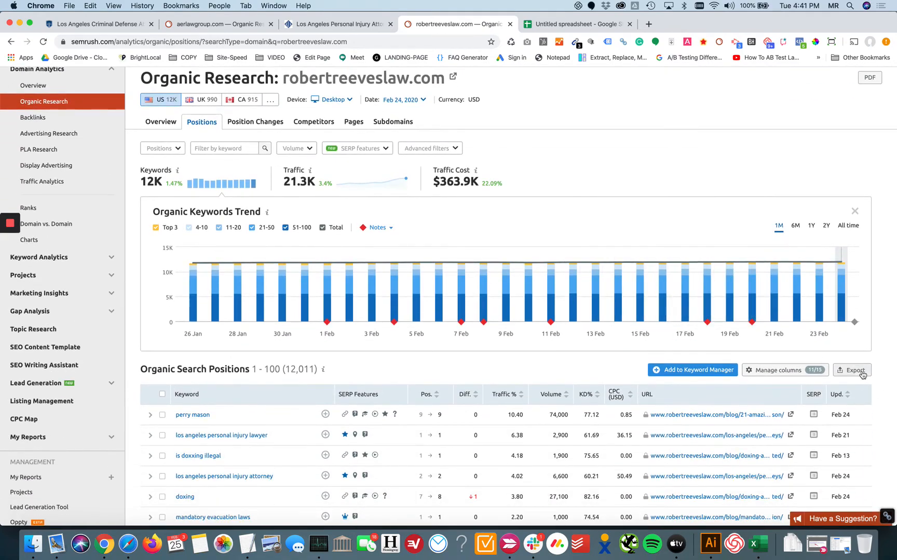
Return to the Google Sheets spreadsheet, open the robertreeveslaw.com positions sheet, and look through its keywords grouped by URL.
click(582, 25)
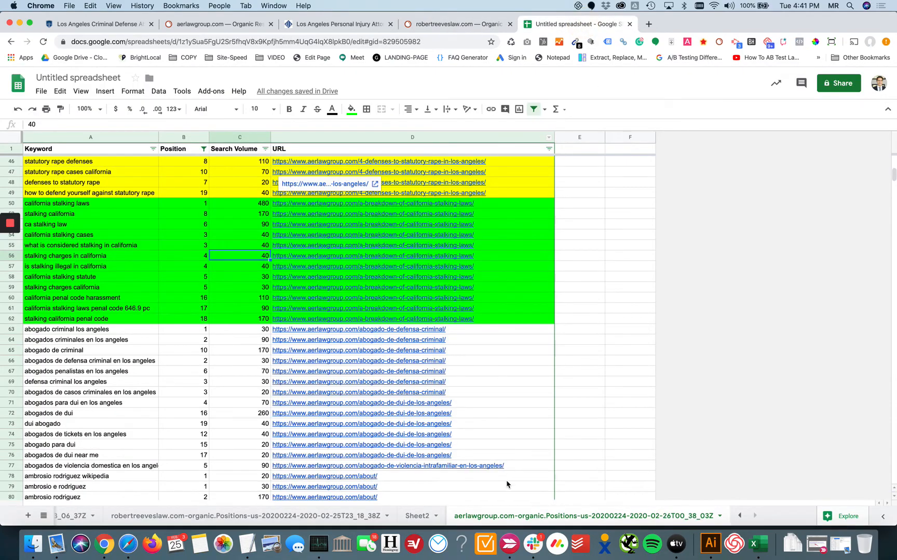
click(249, 517)
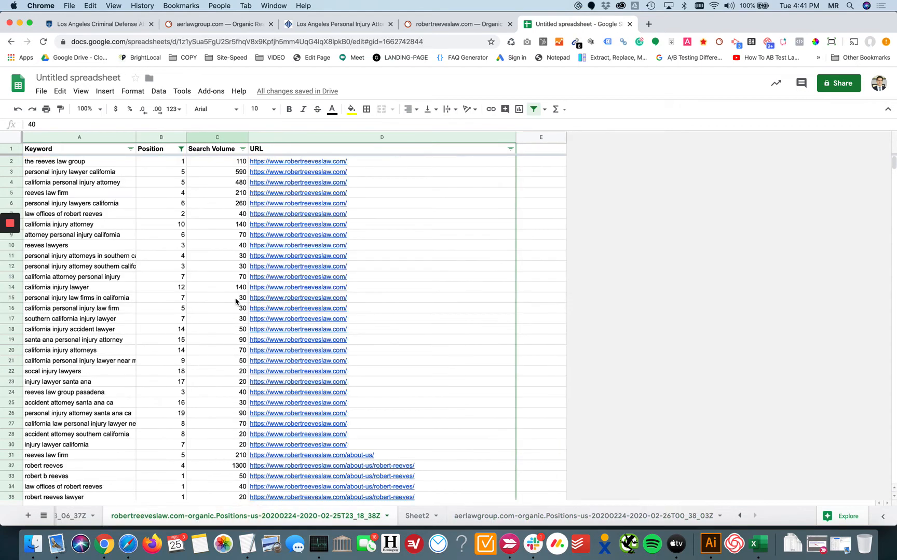
scroll(155, 519, left, 5)
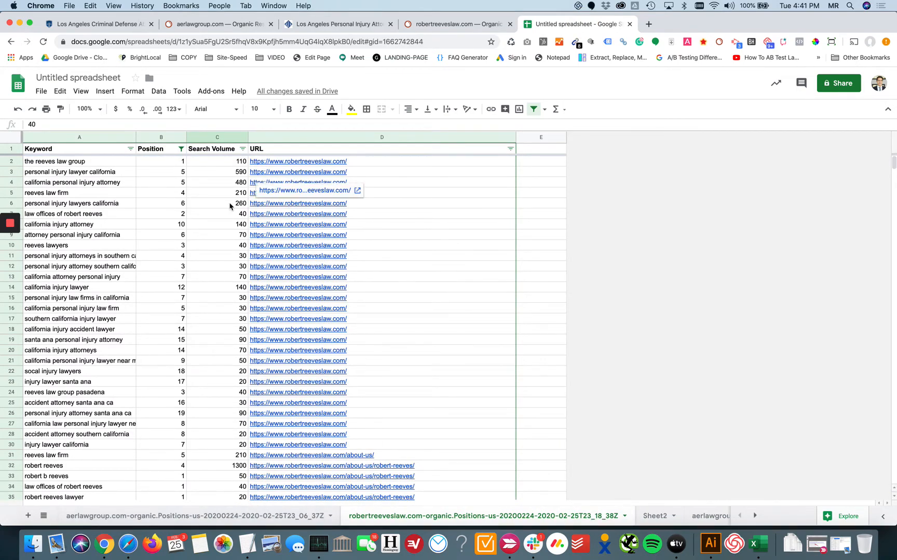
scroll(230, 206, down, 6)
scroll(230, 207, down, 6)
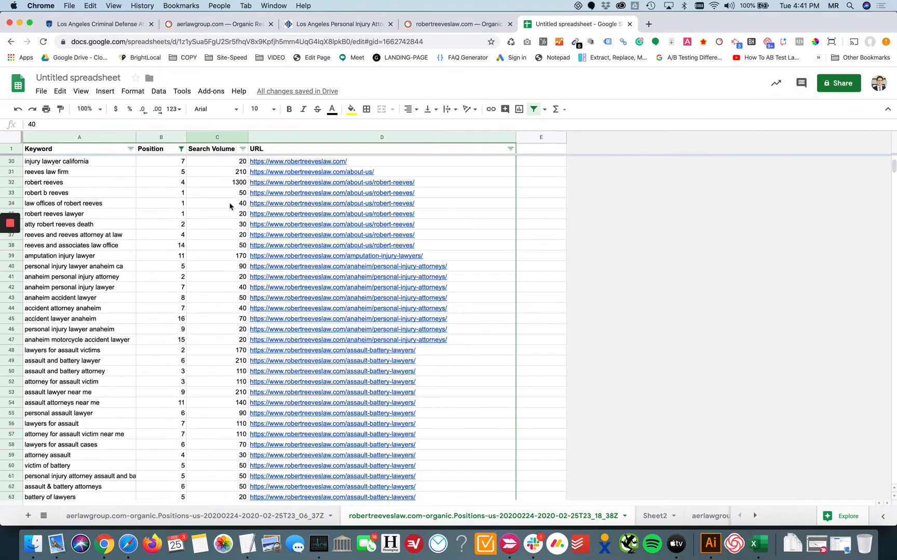
Review the keywords, positions and search volumes of the robertreeveslaw.com /anaheim/personal-injury-attorneys/ page.
scroll(230, 207, down, 2)
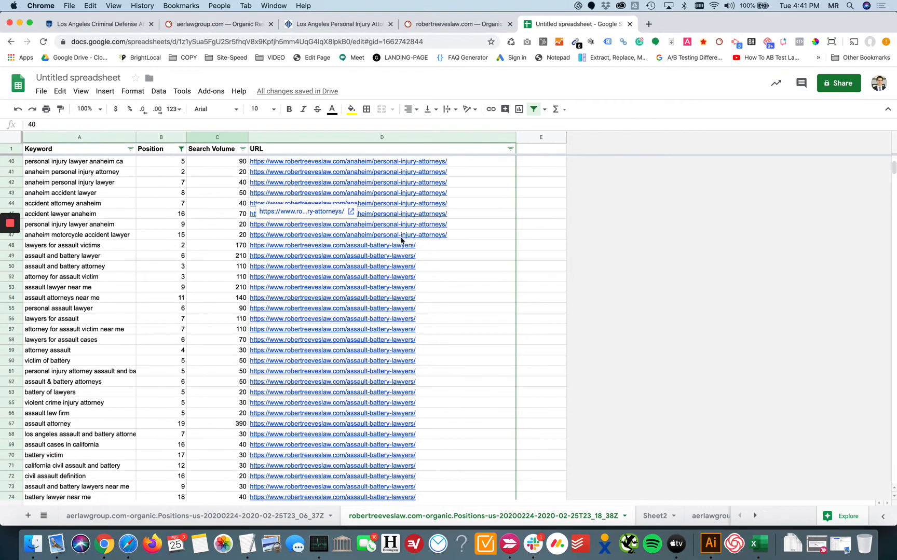
drag(420, 235, 410, 160)
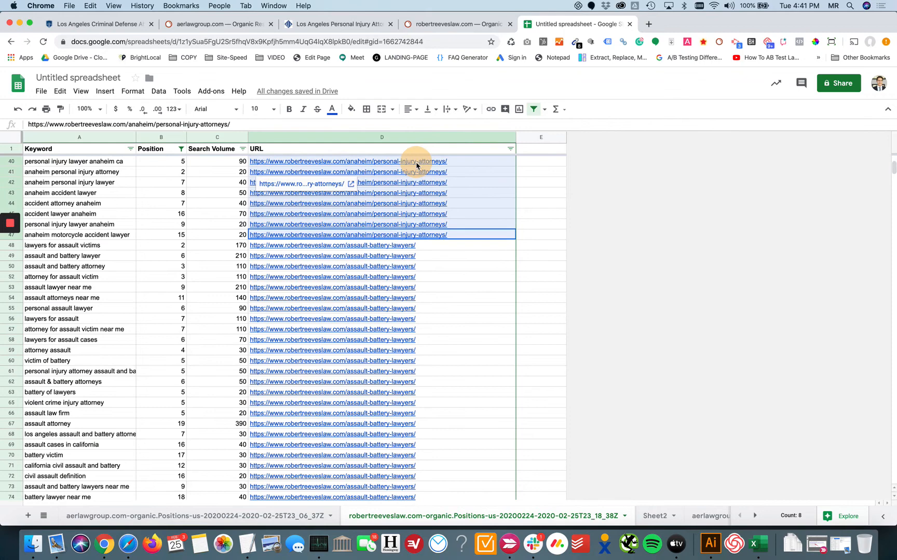
click(213, 178)
scroll(210, 180, down, 1)
scroll(210, 180, down, 2)
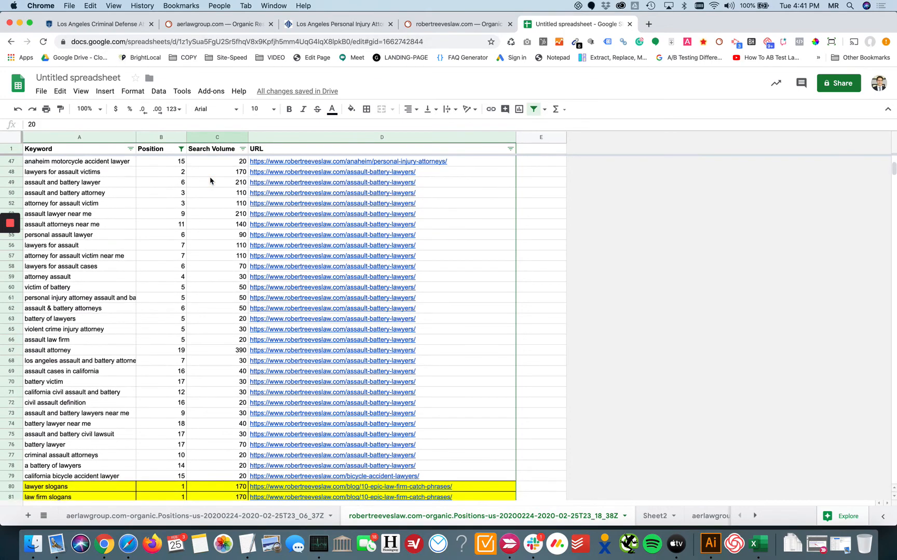
scroll(210, 180, down, 1)
scroll(365, 308, up, 5)
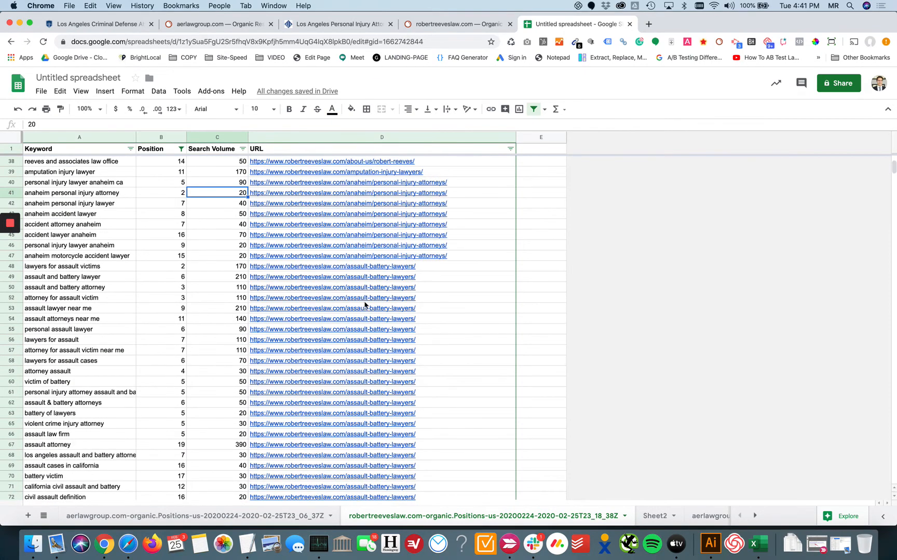
click(402, 184)
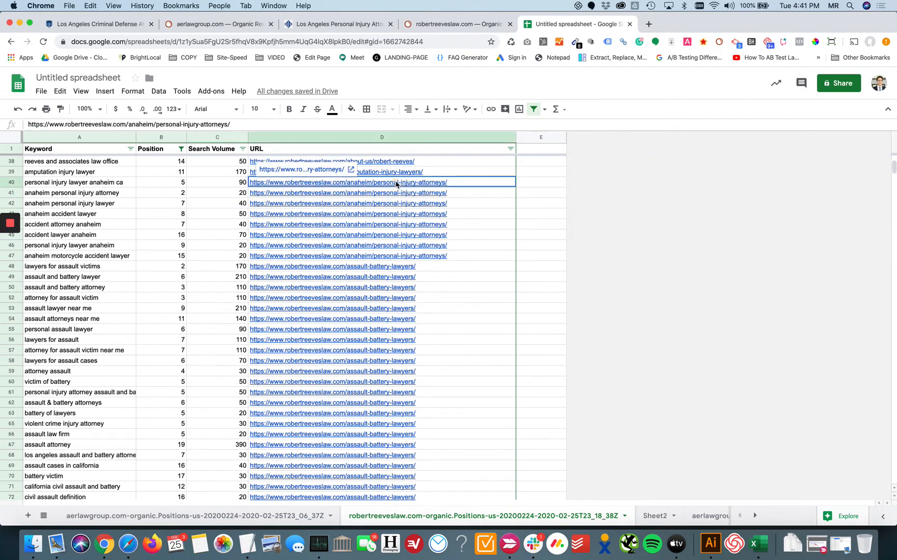
Examine the keyword rows of the /assault-battery-lawyers/ page, including the search volume of "assault attorney".
click(390, 268)
scroll(390, 271, down, 5)
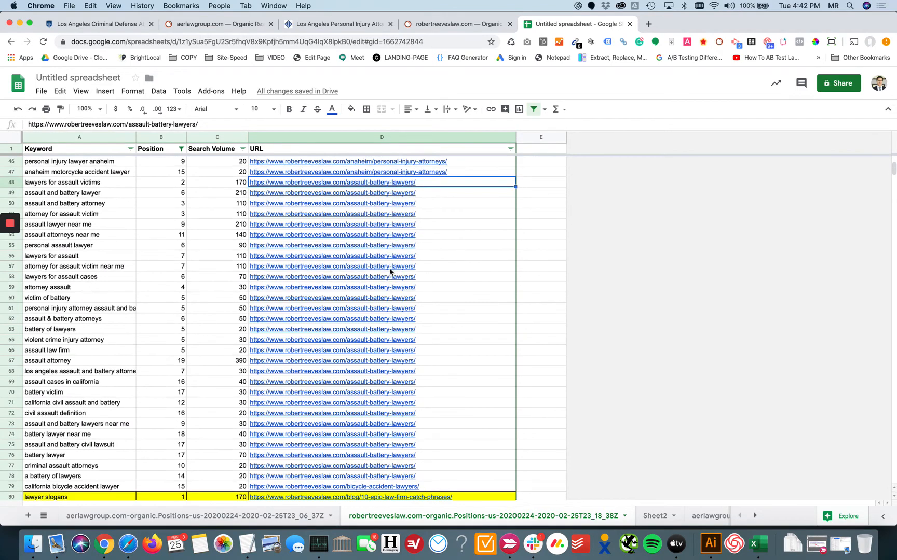
scroll(390, 271, down, 5)
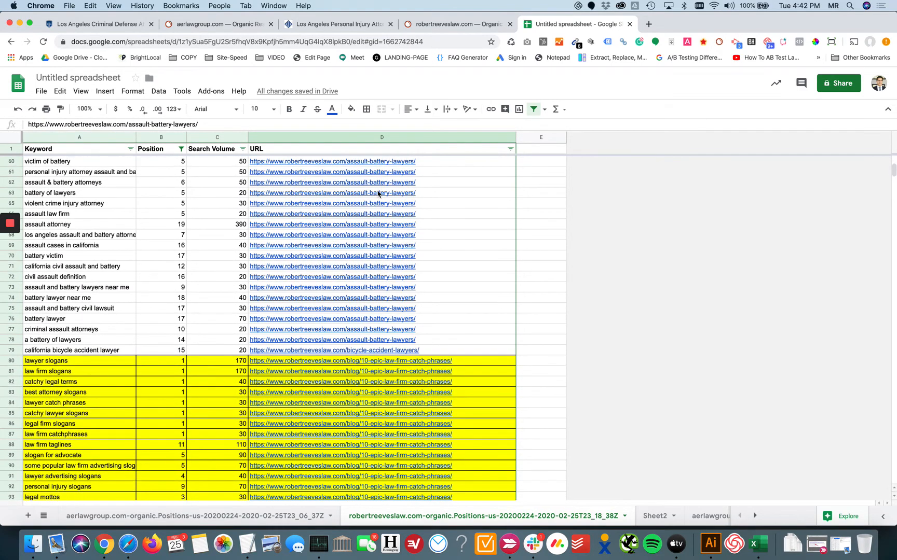
click(218, 224)
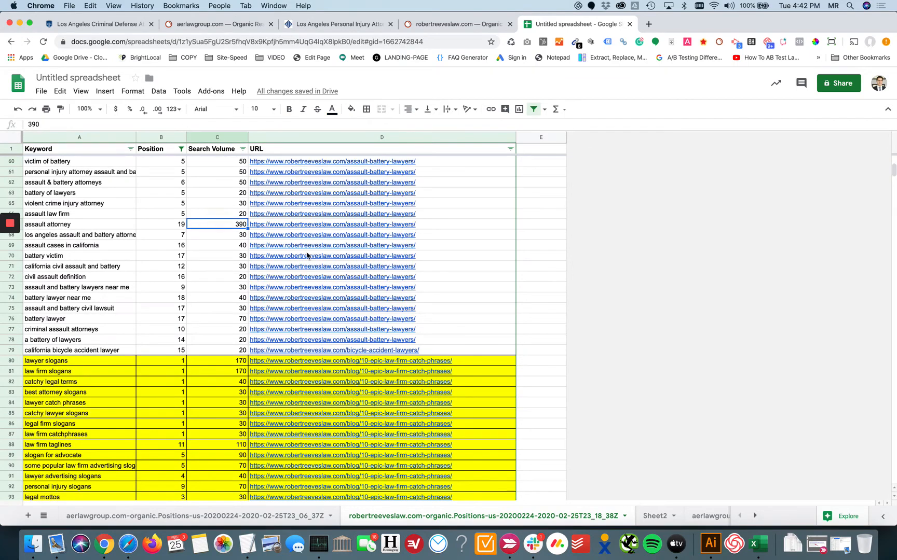
Examine the yellow keyword group of the /blog/10-epic-law-firm-catch-phrases/ post, covering its keywords, positions, search volumes and URLs.
scroll(307, 255, down, 5)
scroll(307, 255, down, 3)
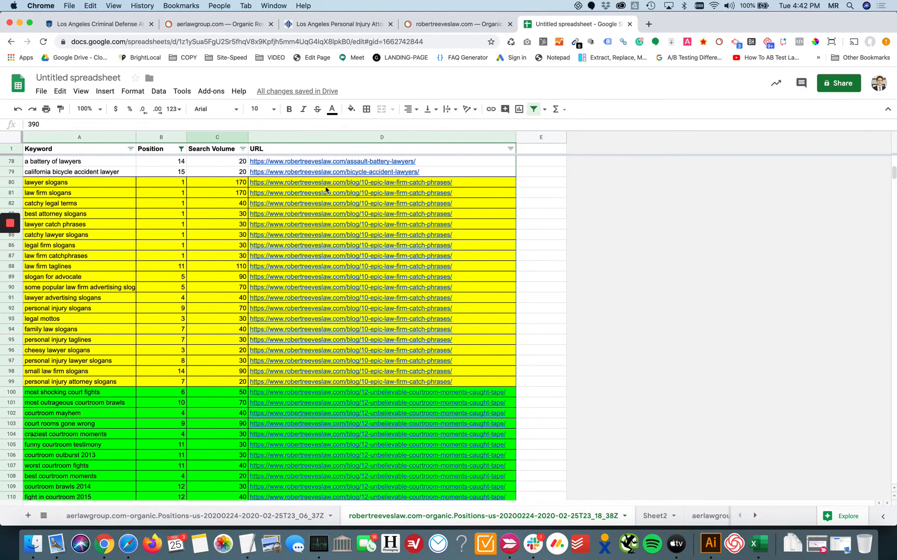
scroll(327, 191, down, 1)
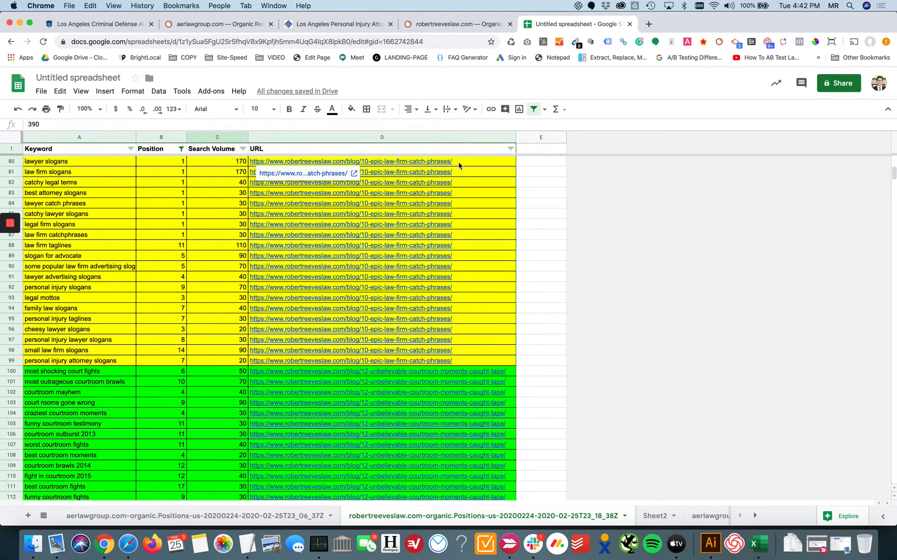
click(477, 327)
drag(472, 361, 123, 169)
click(208, 235)
Review the green courtroom-moments keyword group and the yellow 12-year-olds-married group, checking the positions and search volumes of the latter's first keywords.
scroll(208, 234, down, 4)
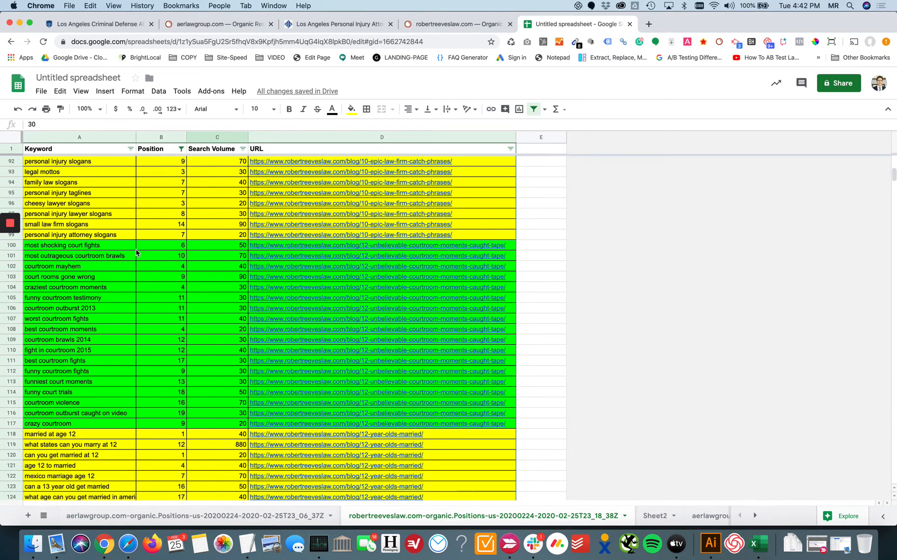
scroll(204, 217, down, 1)
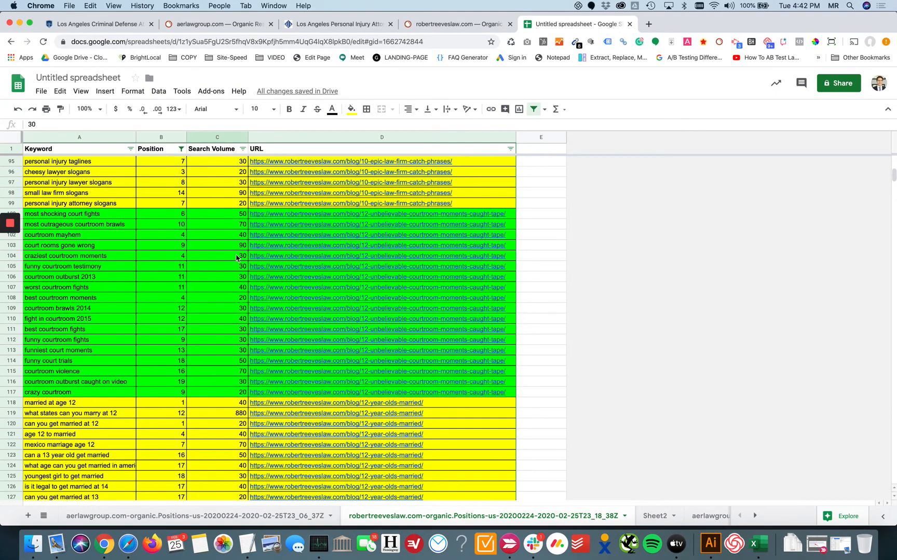
scroll(236, 257, down, 3)
scroll(234, 325, down, 1)
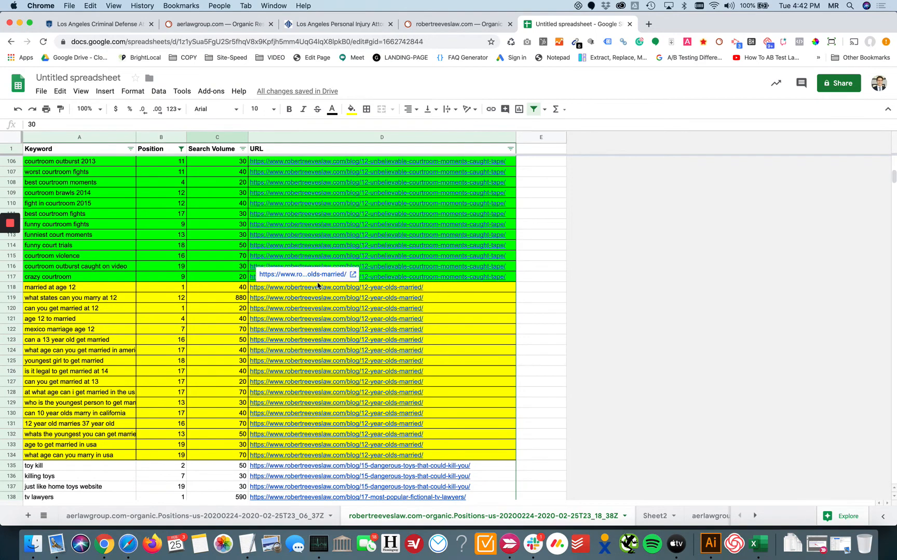
click(172, 288)
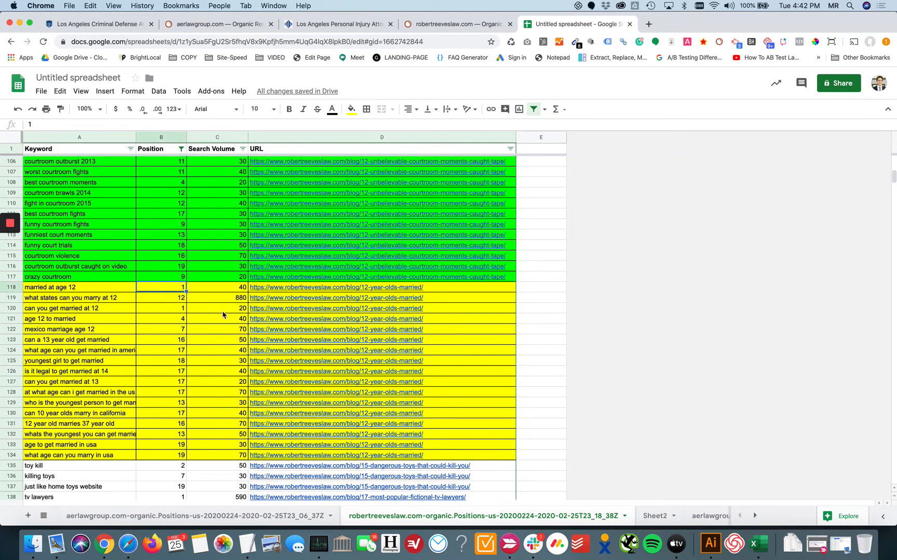
click(206, 296)
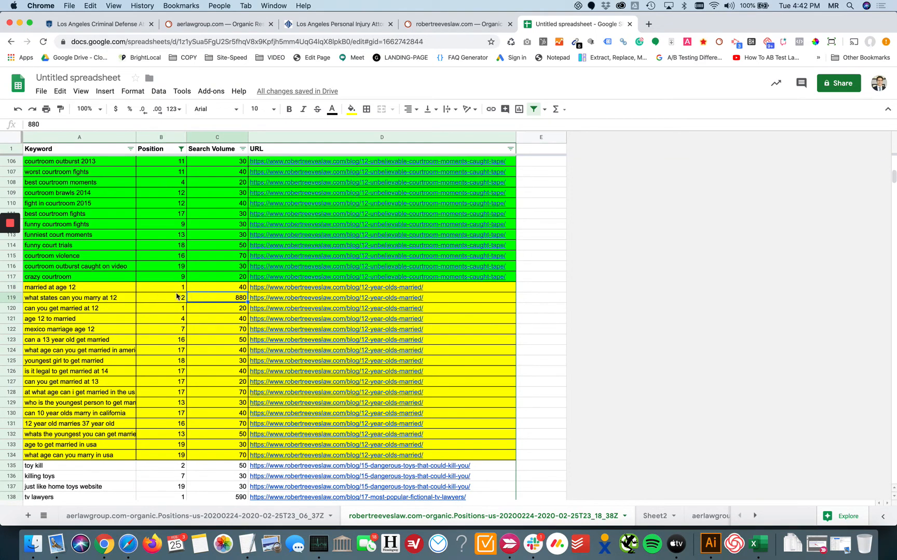
Go back through the courtroom-moments group to the law-firm catch-phrases group and re-examine the keywords sharing that blog URL.
scroll(177, 297, up, 2)
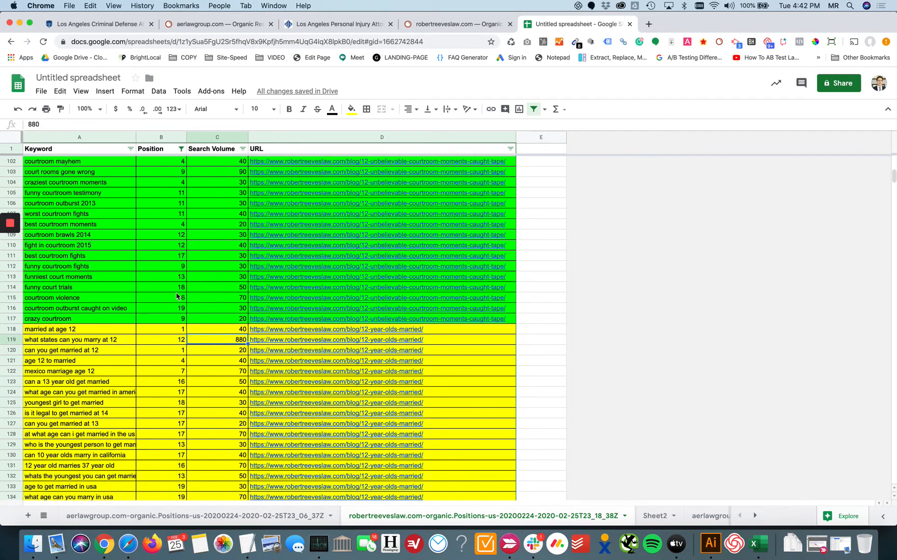
scroll(177, 297, up, 2)
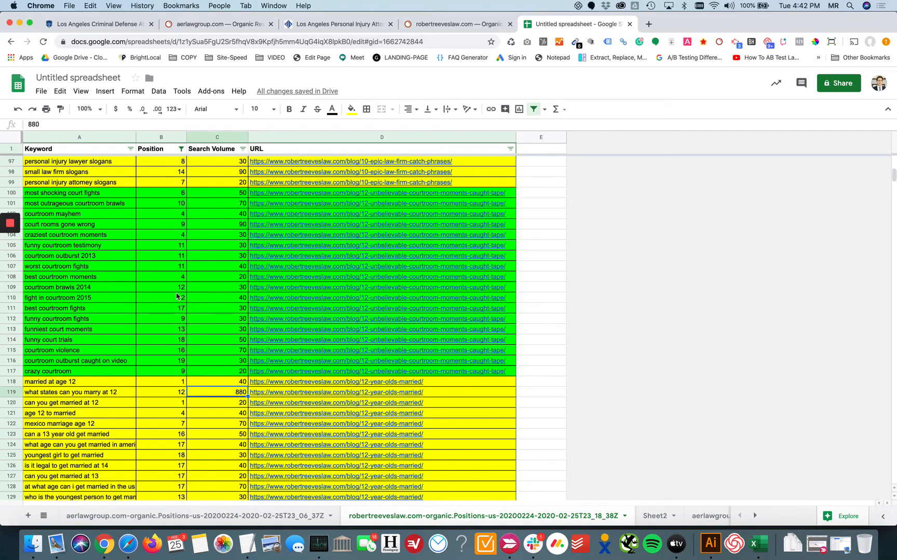
scroll(176, 296, up, 2)
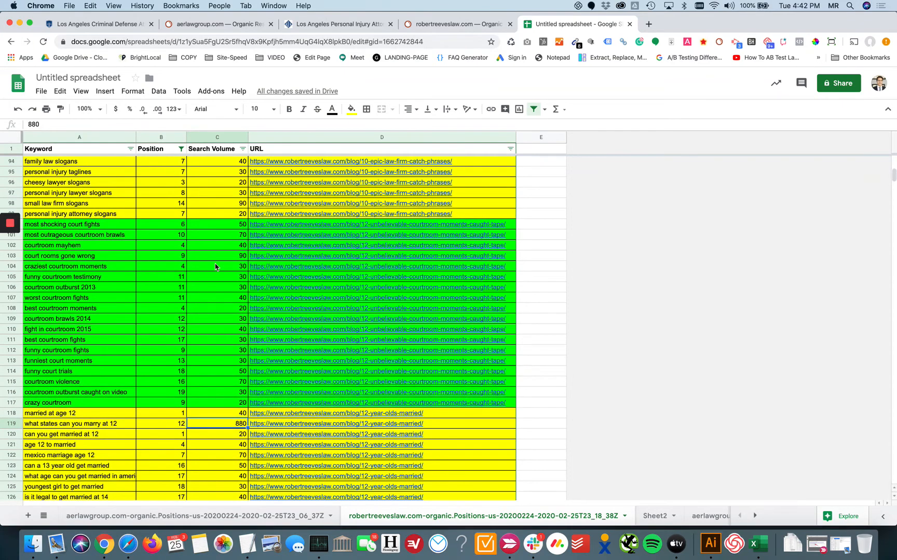
scroll(215, 267, up, 2)
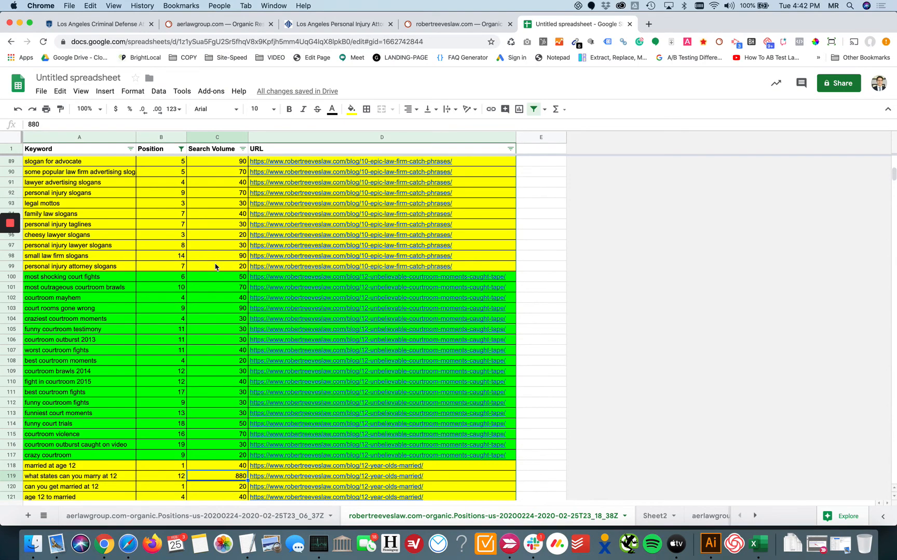
scroll(216, 267, up, 1)
scroll(216, 266, up, 7)
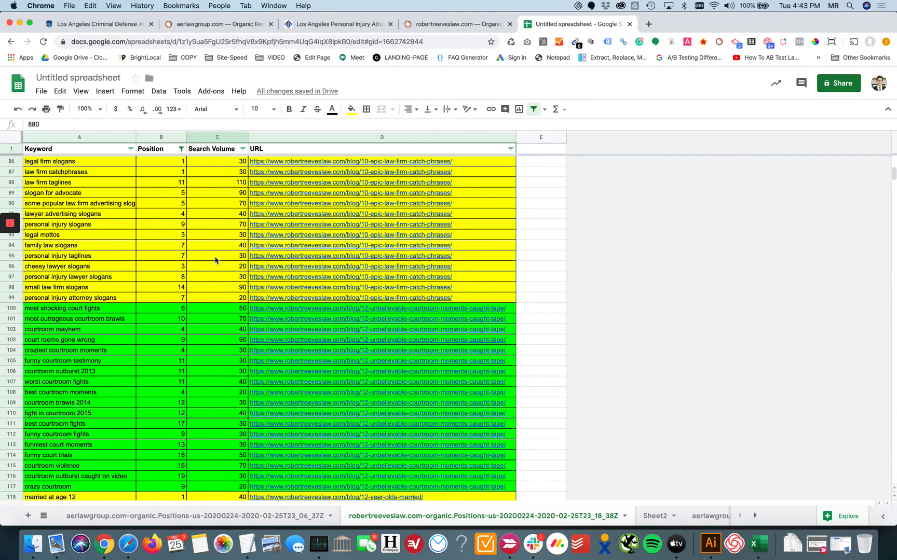
scroll(237, 225, up, 1)
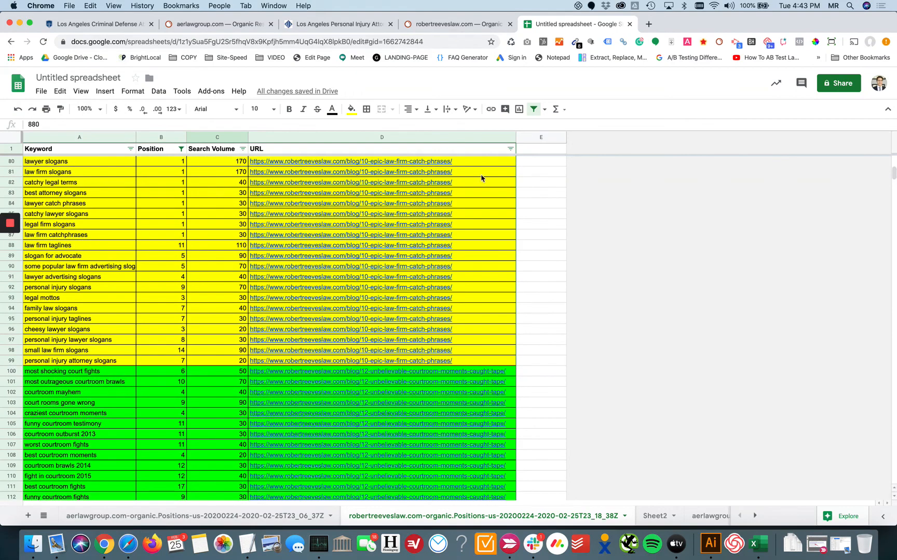
drag(476, 166, 456, 368)
click(480, 281)
click(206, 219)
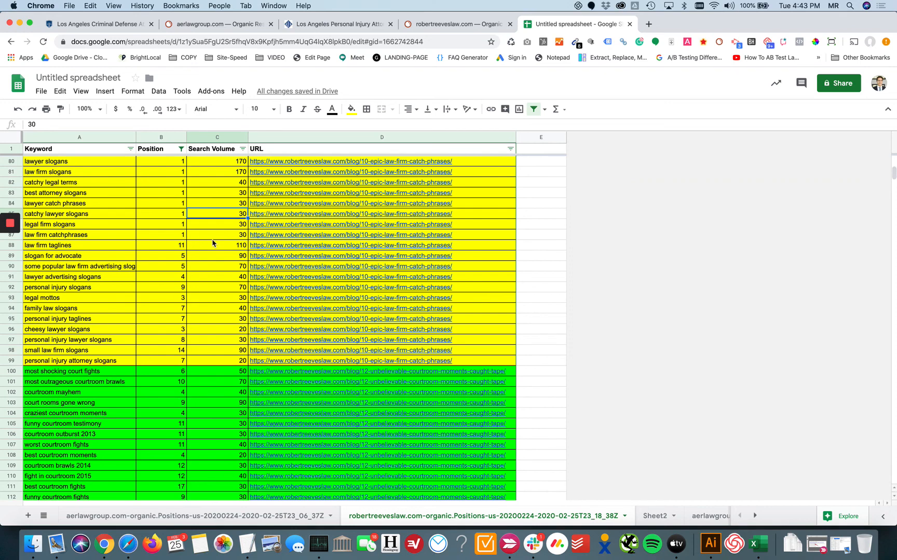
scroll(203, 217, up, 1)
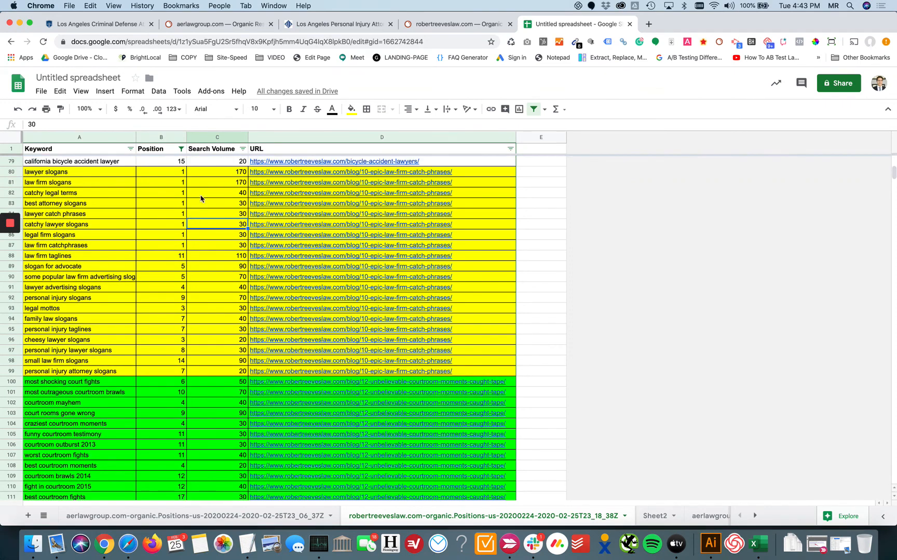